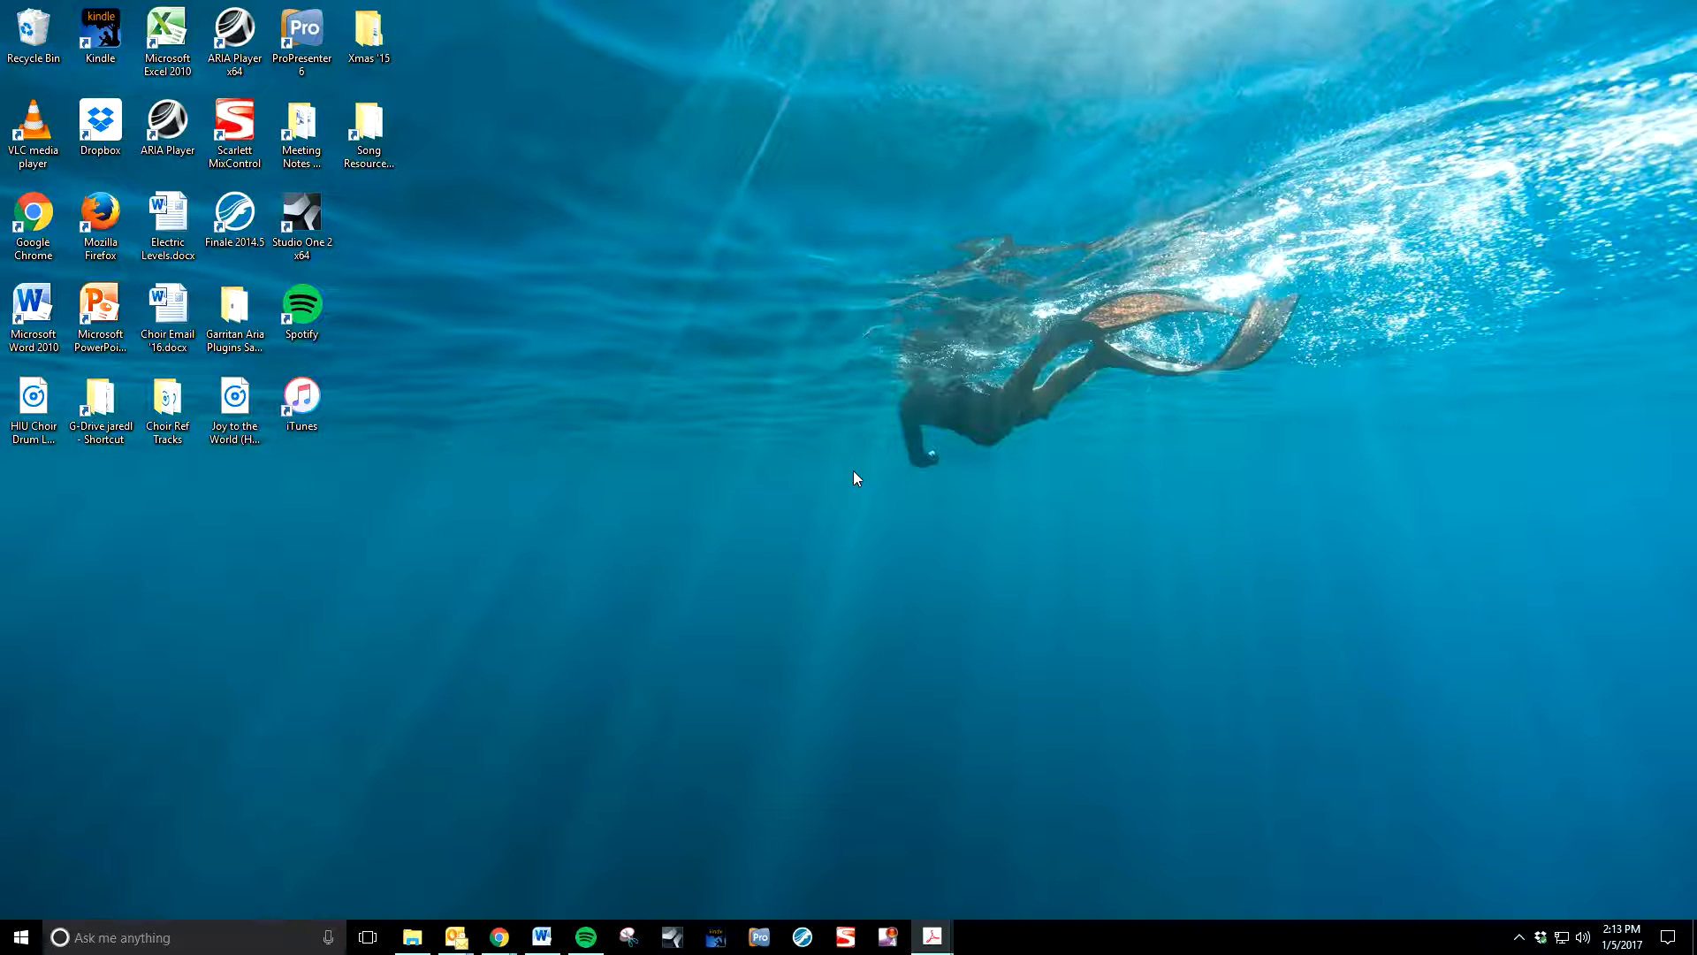
Switch to the January 8, 2017 Sanctuary Services plan in Chrome and review its service order and vocal assignments.
mouse_move(500, 937)
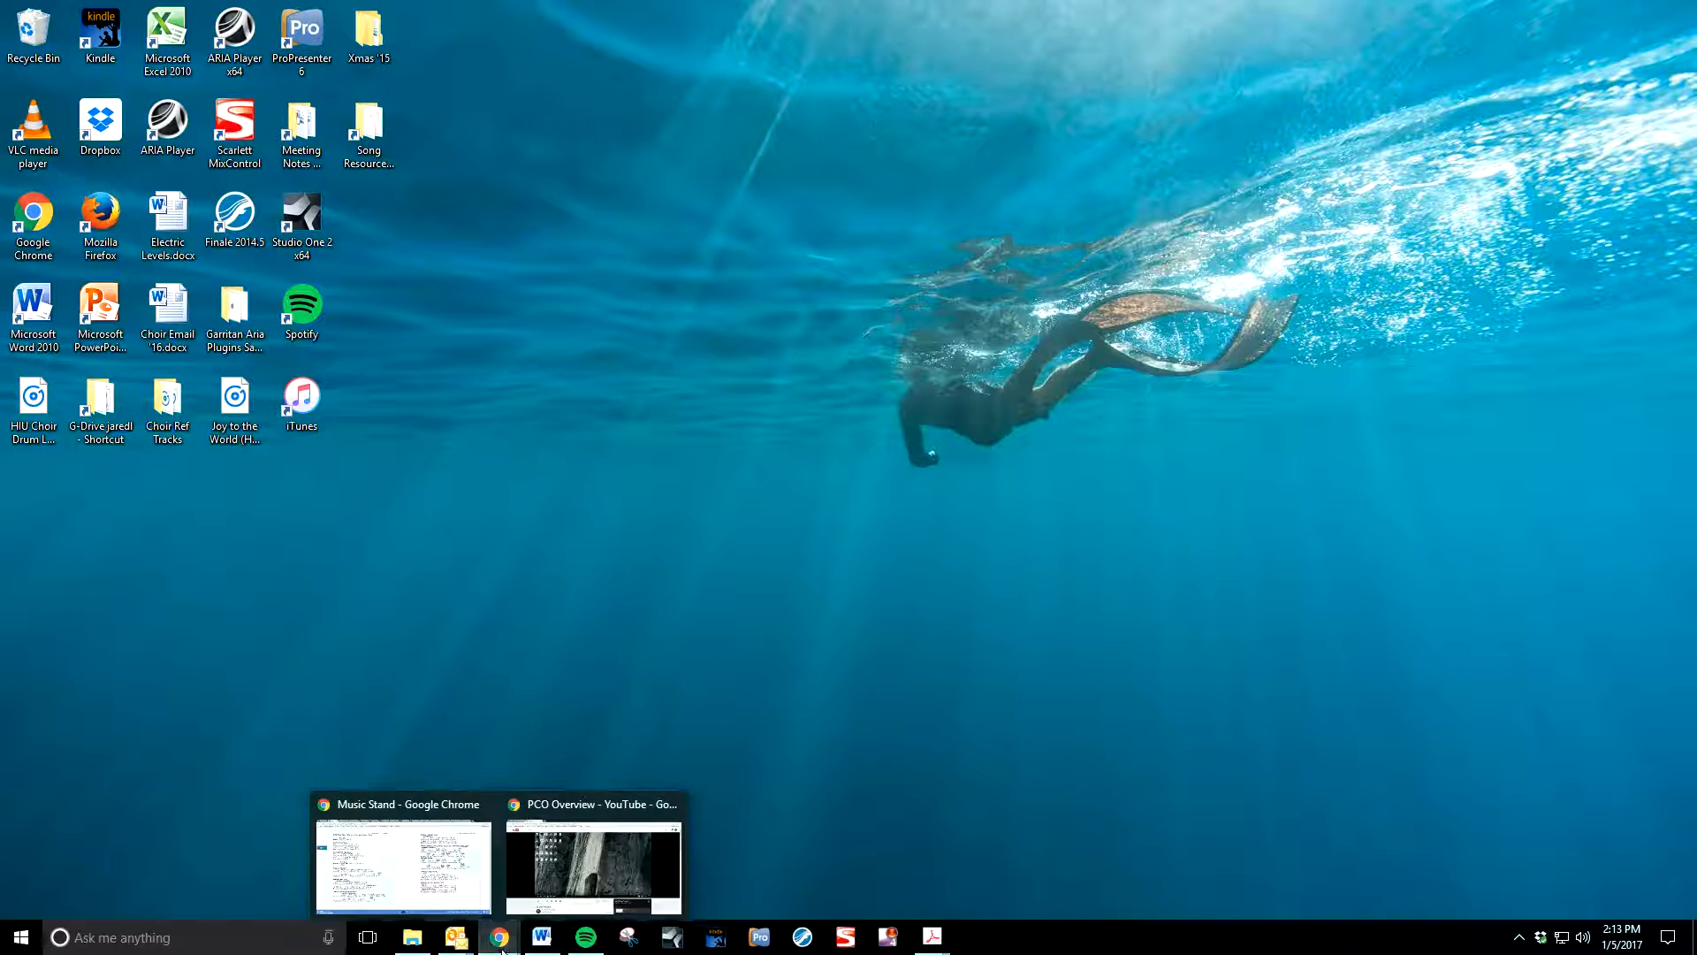
left_click(423, 840)
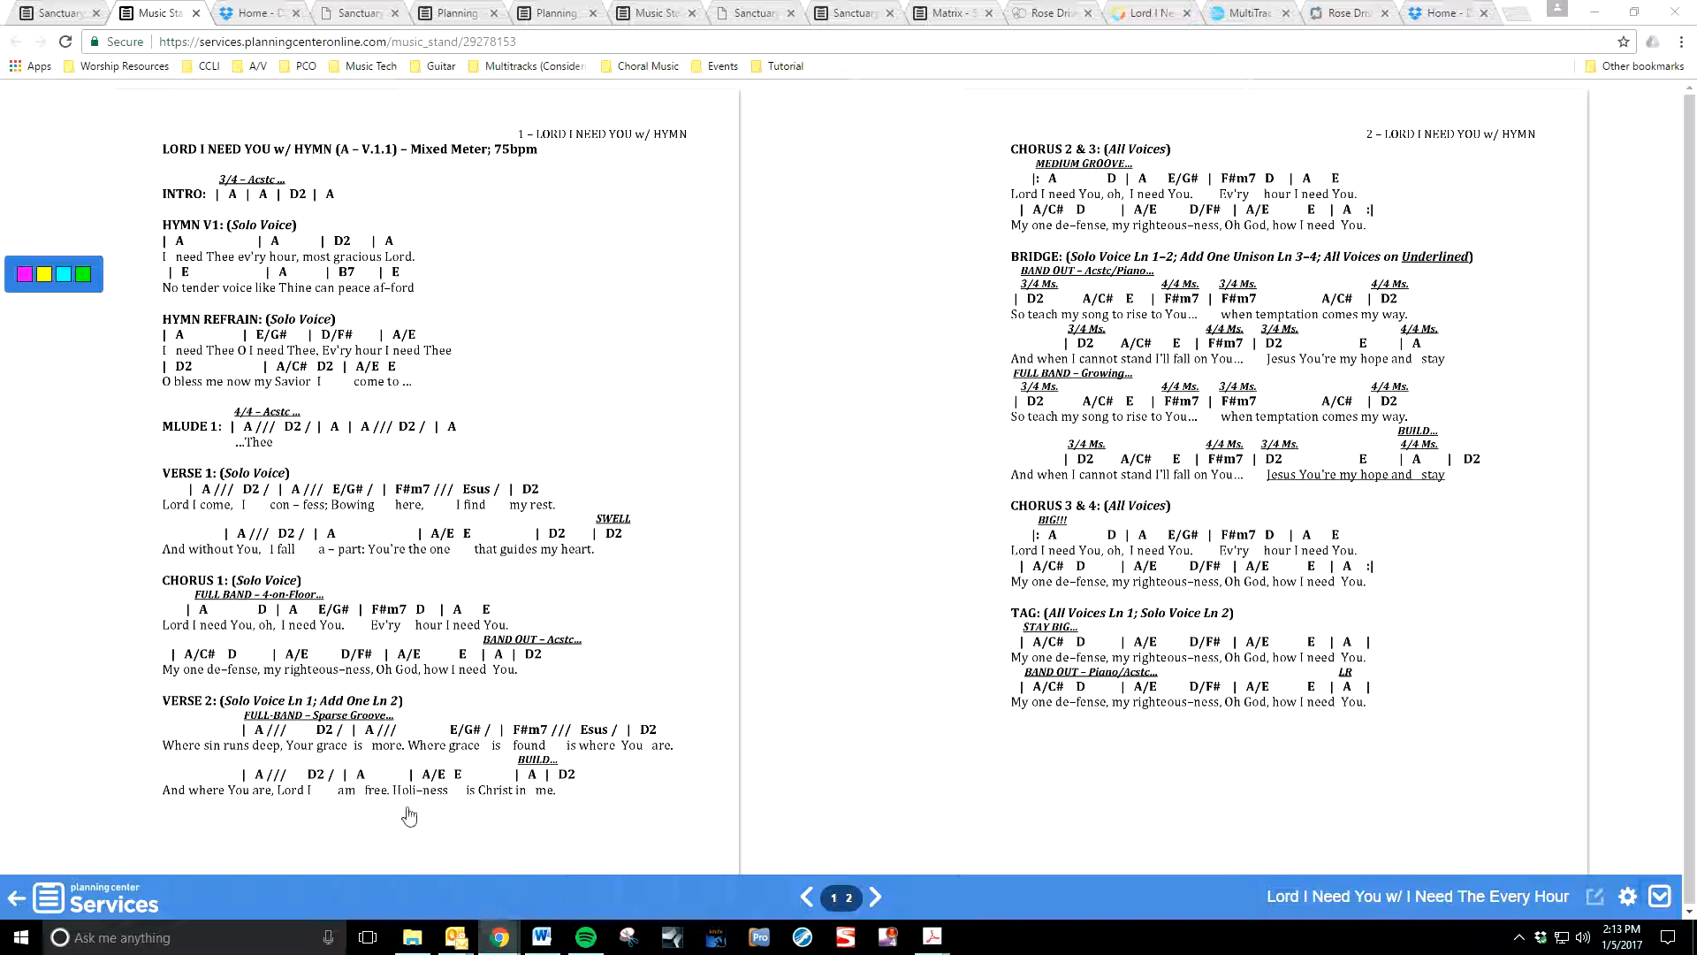
left_click(55, 18)
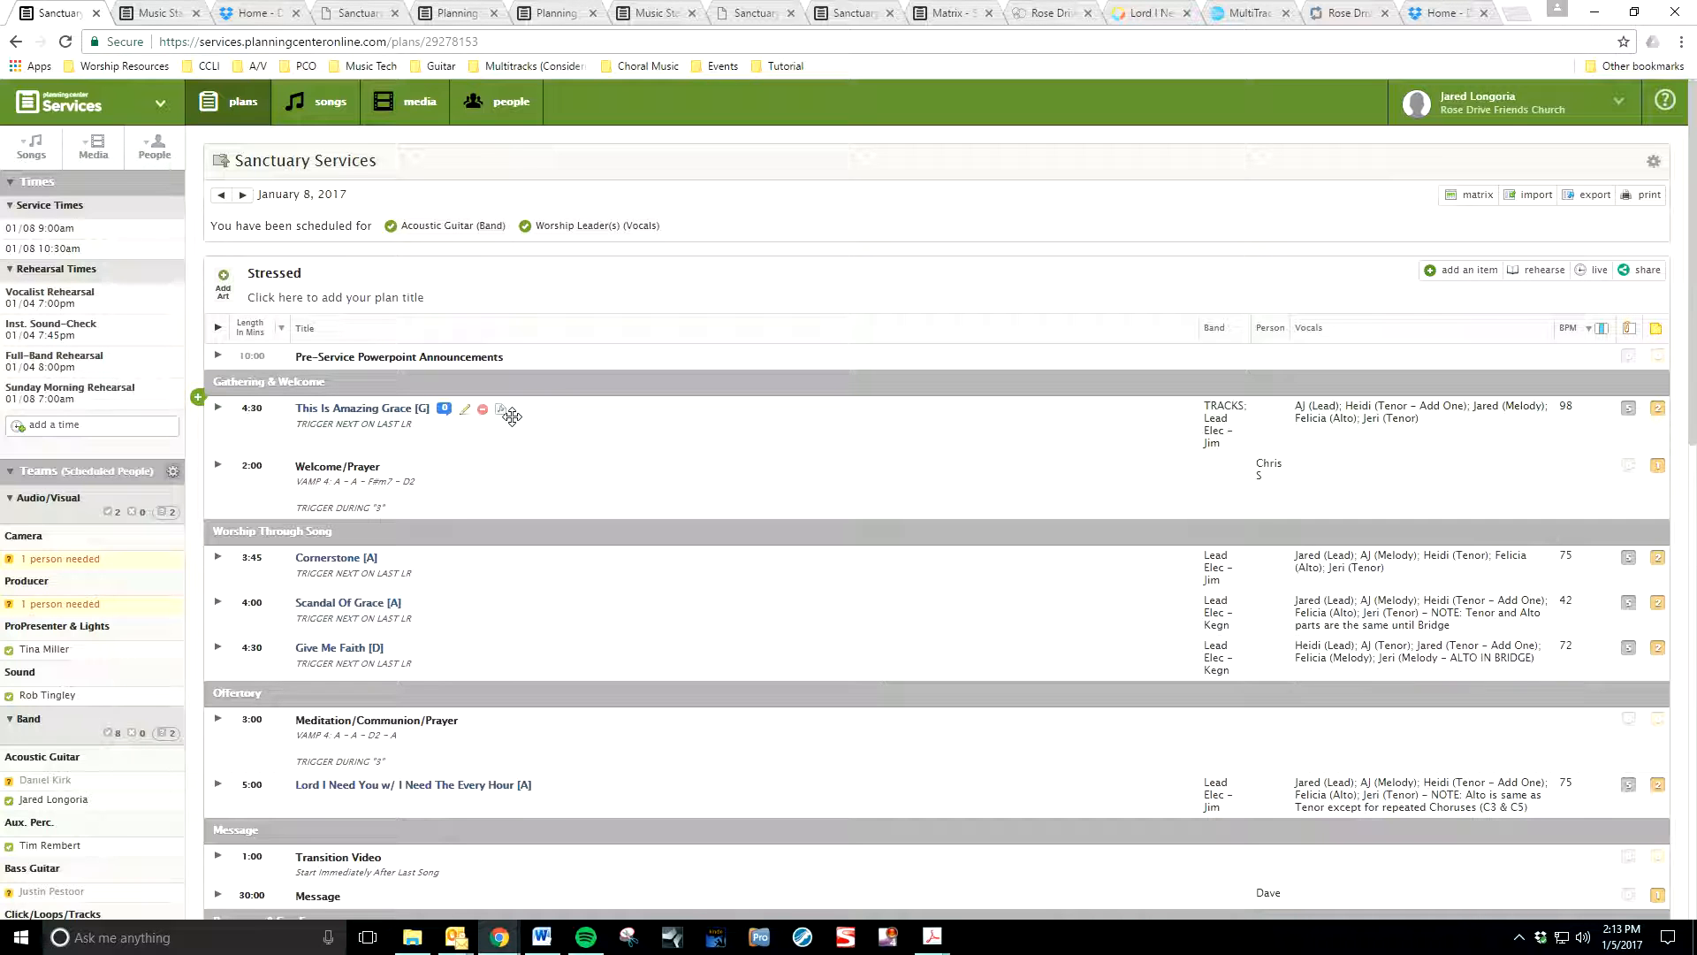
scroll(741, 446, "down", 2)
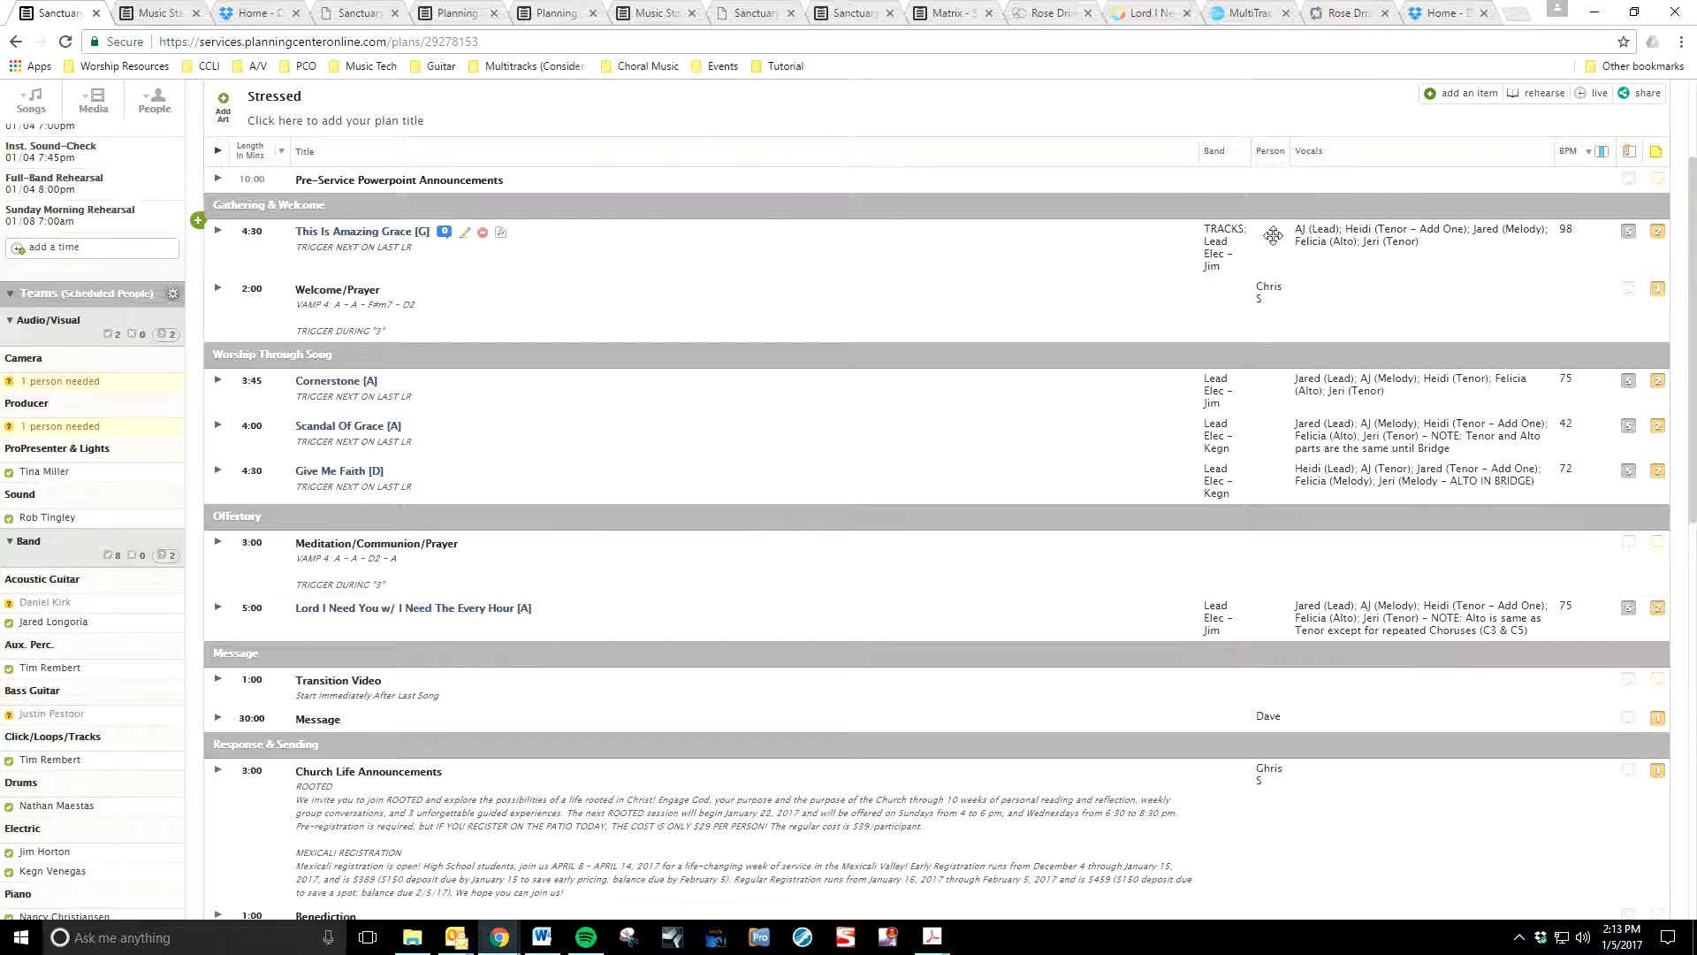
scroll(1398, 232, "up", 1)
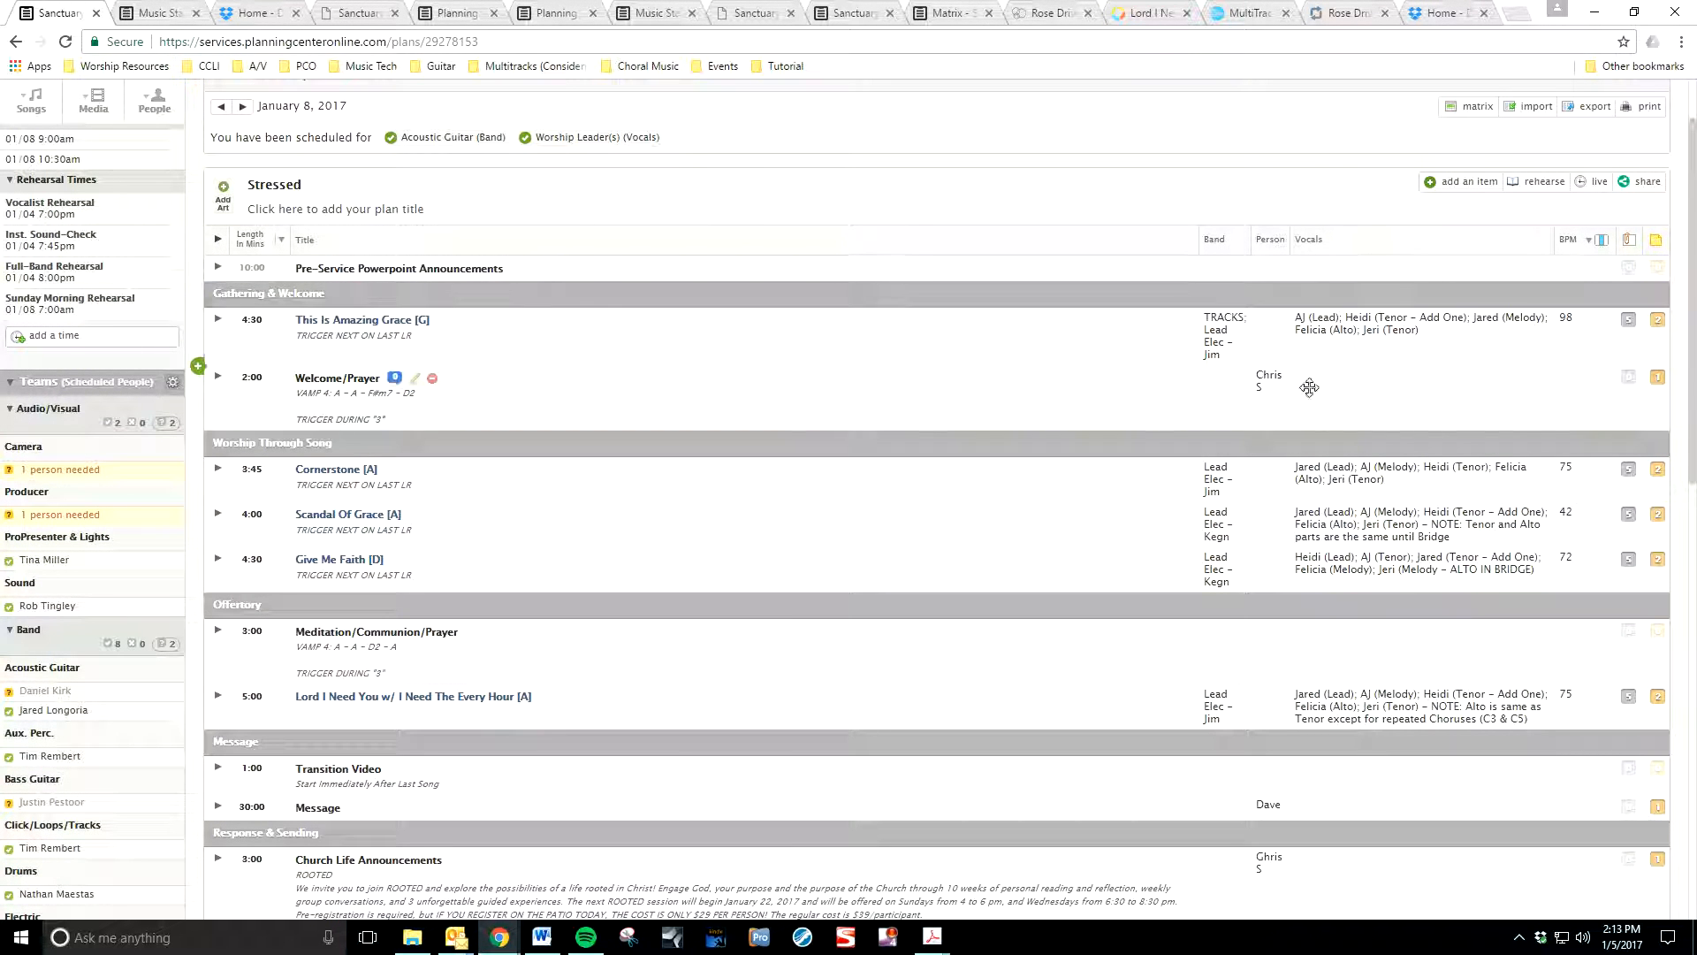
Hide the plan's Band, Person and Vocals note columns, and show only the Vocals column again.
left_click(1603, 240)
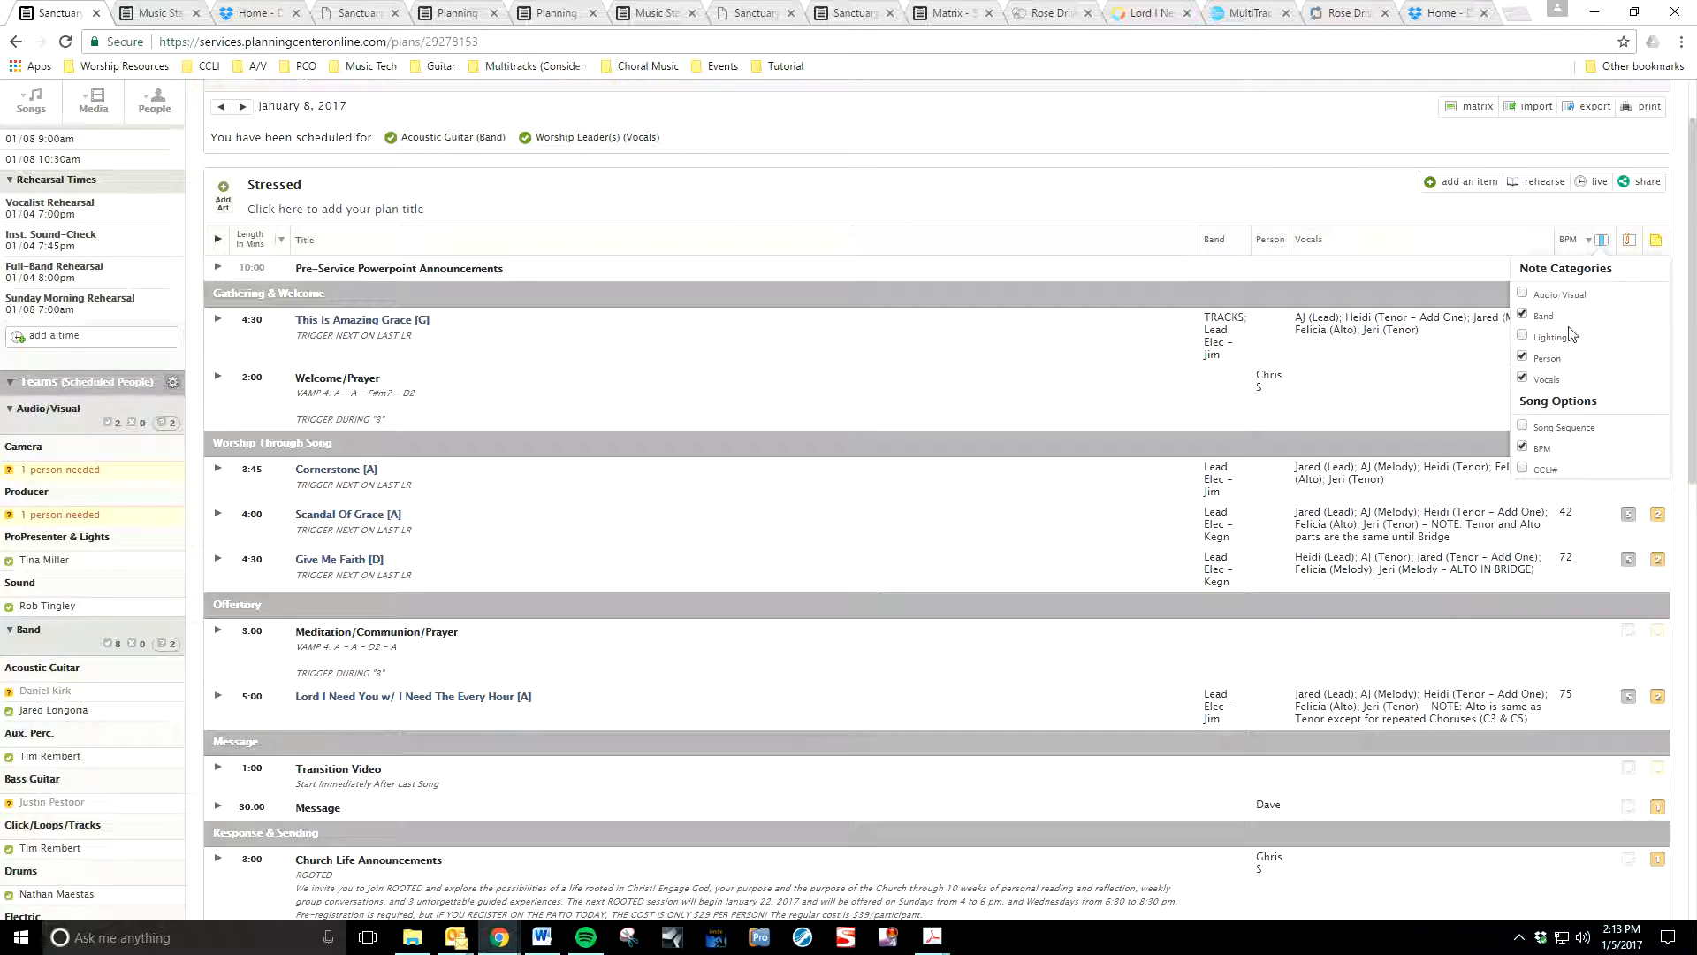
left_click(1522, 380)
left_click(1523, 357)
left_click(1522, 314)
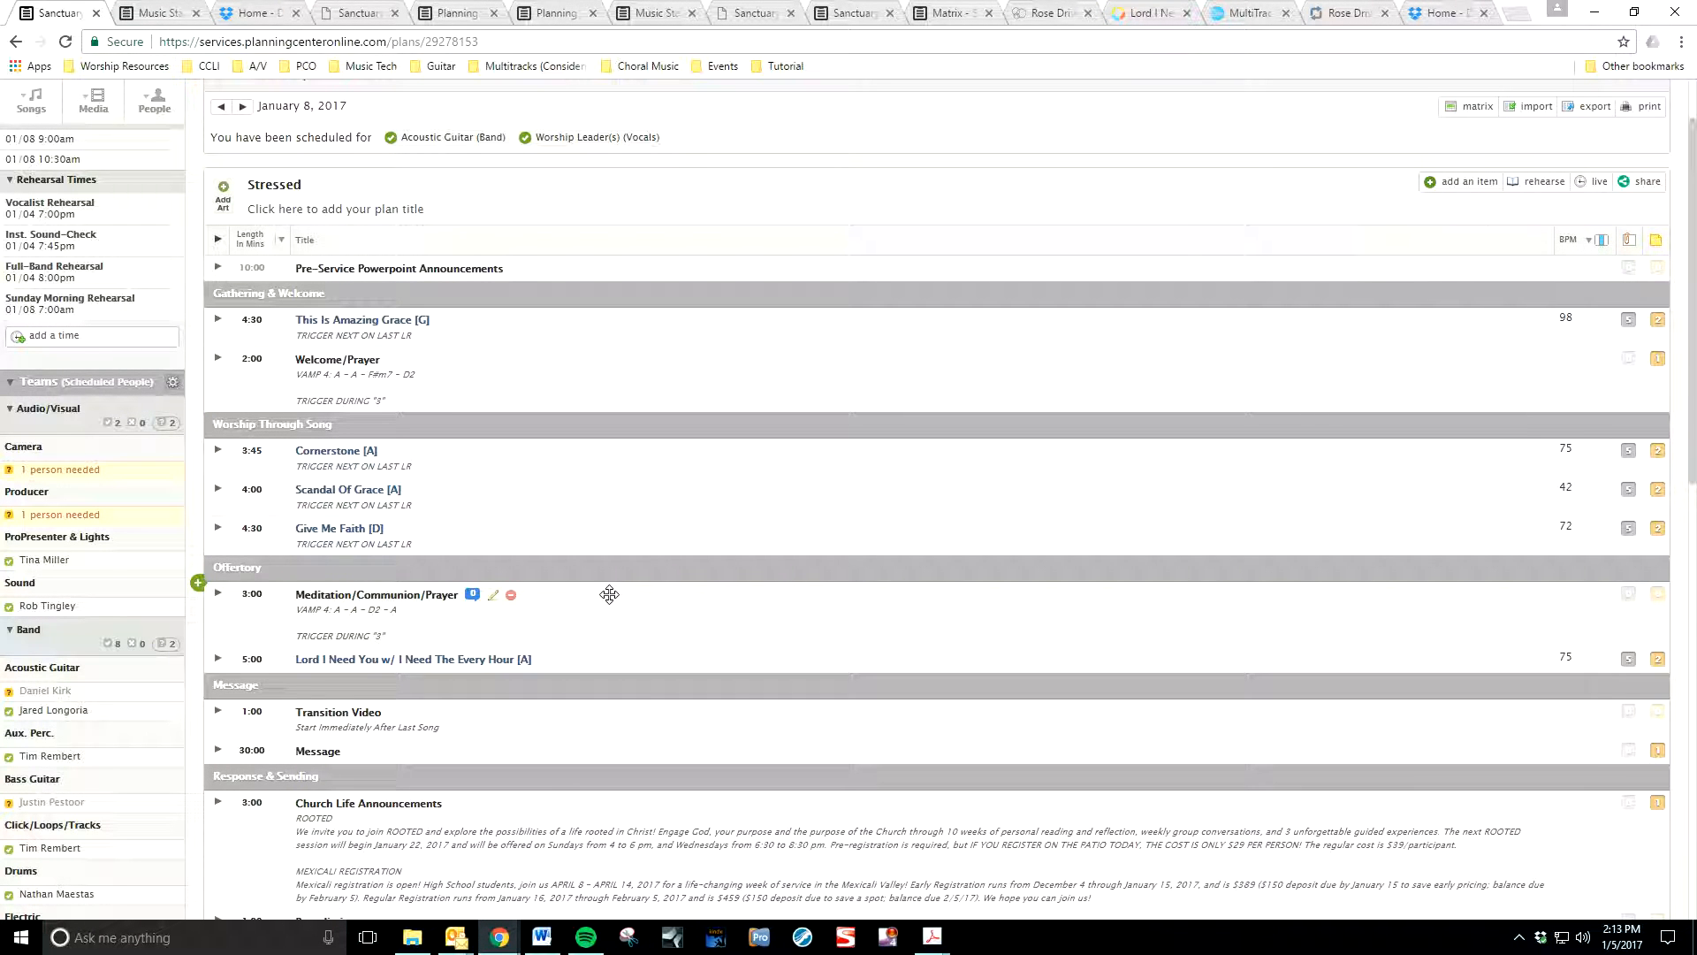
left_click(1601, 239)
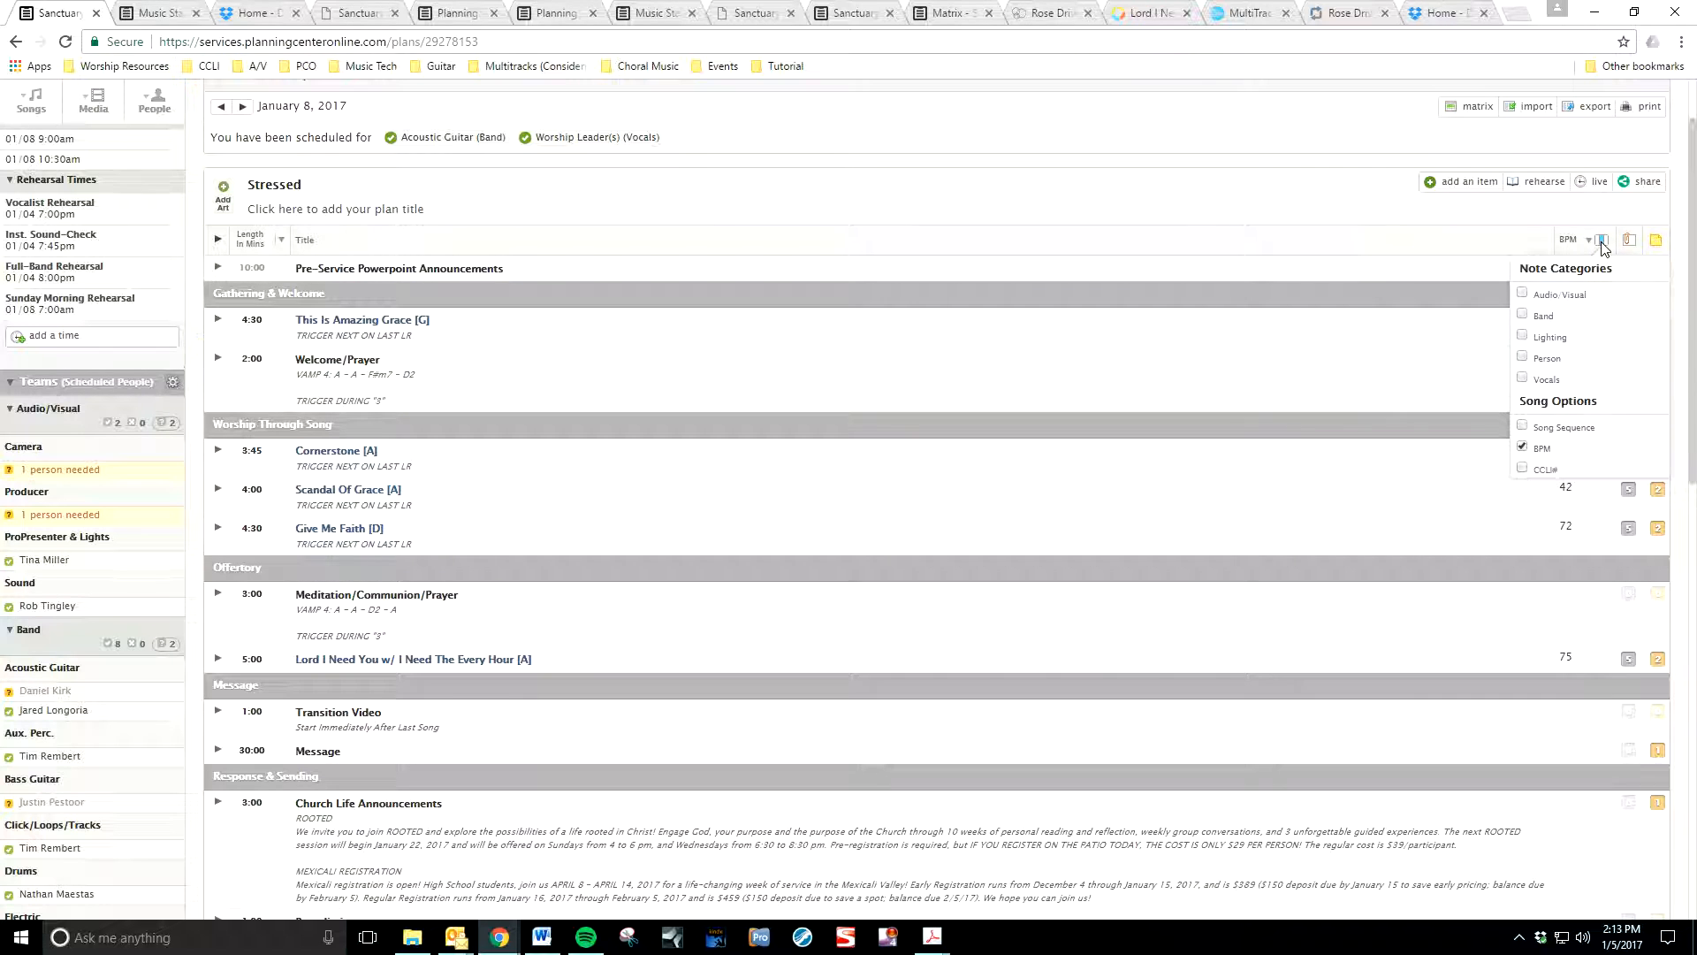
left_click(1522, 380)
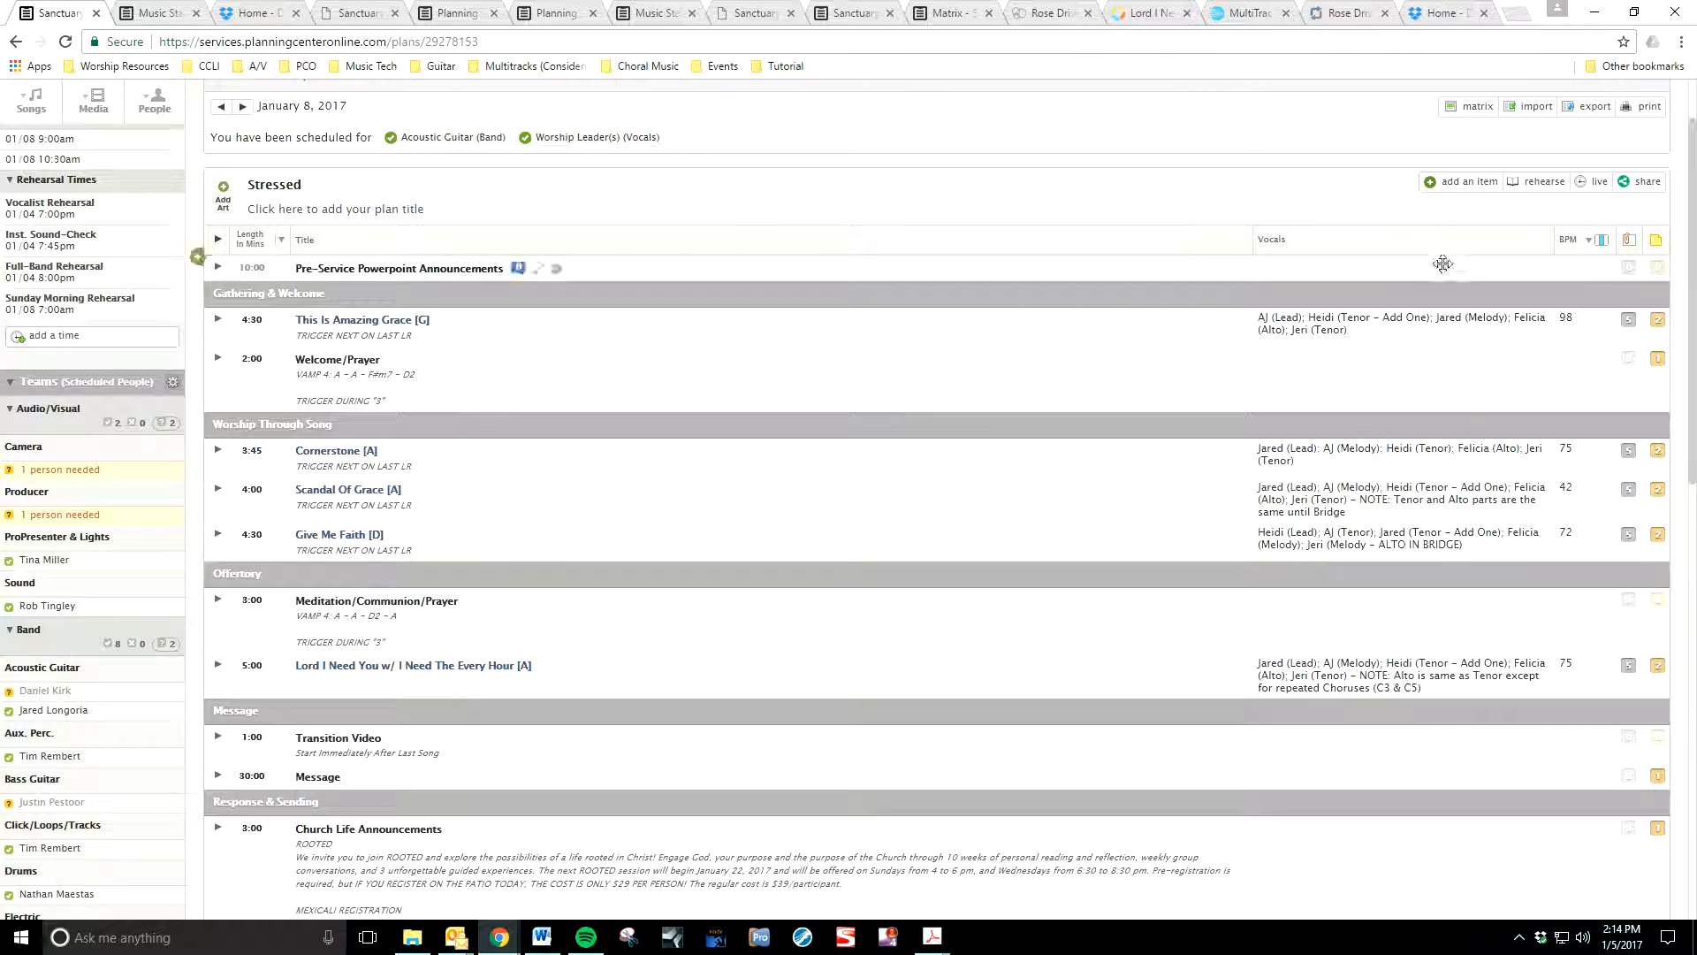
Open the plan's Media Player (Beta), briefly play This Is Amazing Grace (Orig Key – Bb).mp3 and pause it.
left_click(1536, 182)
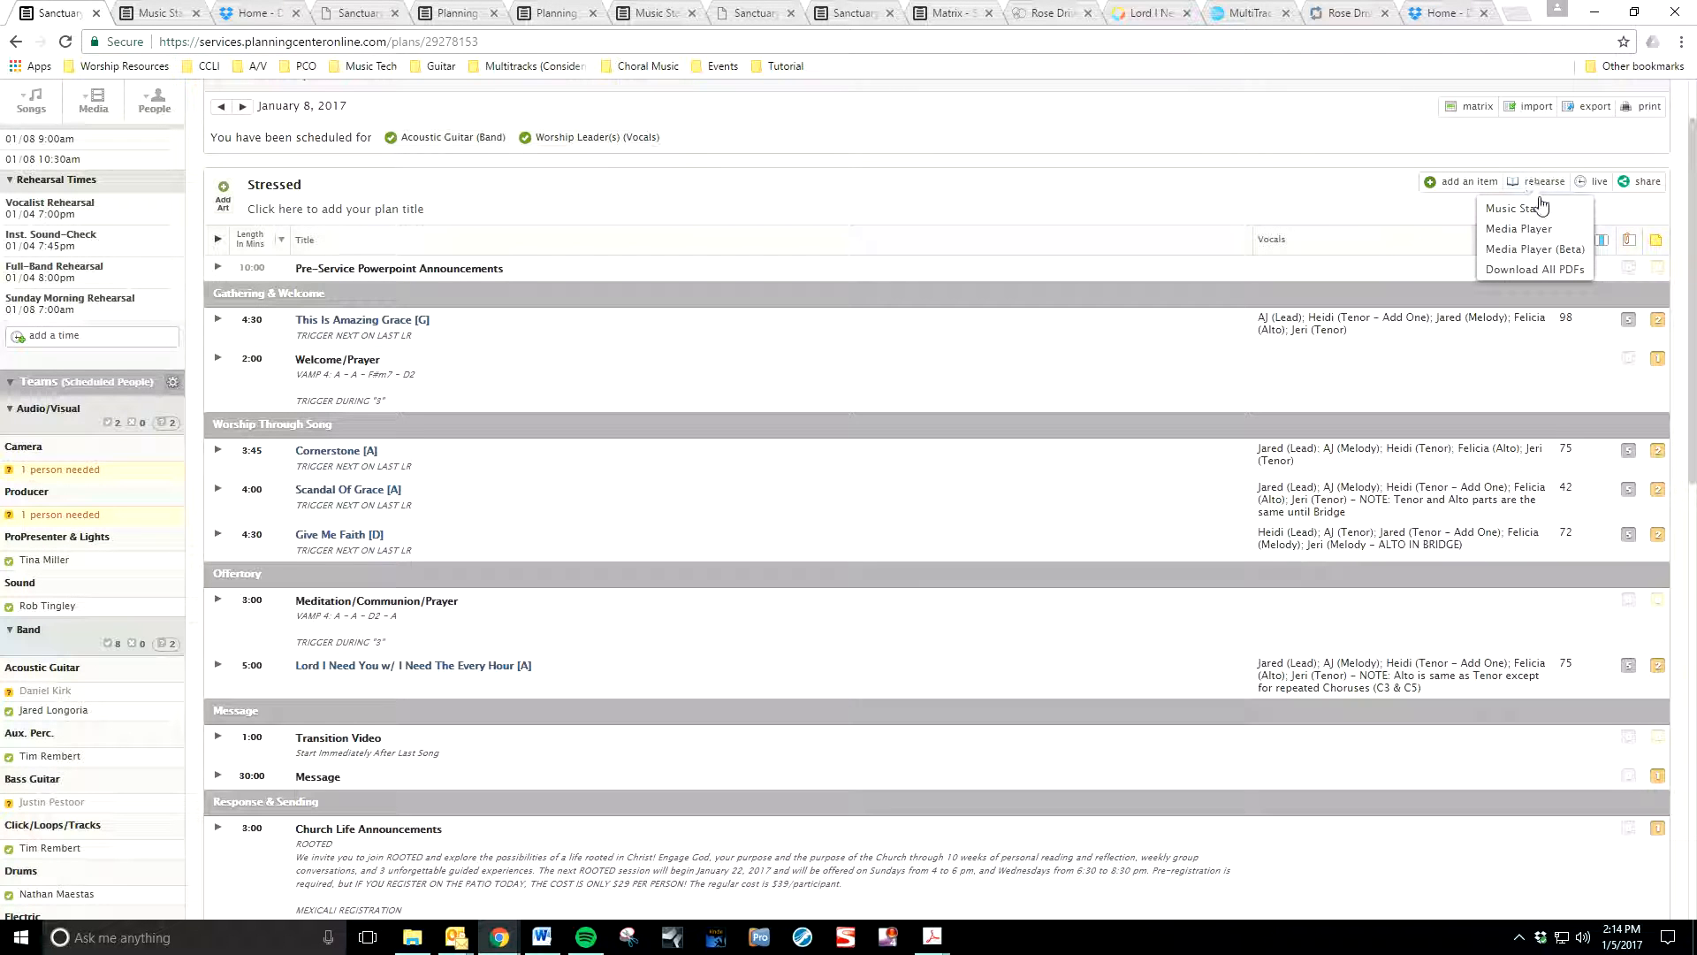
left_click(1526, 250)
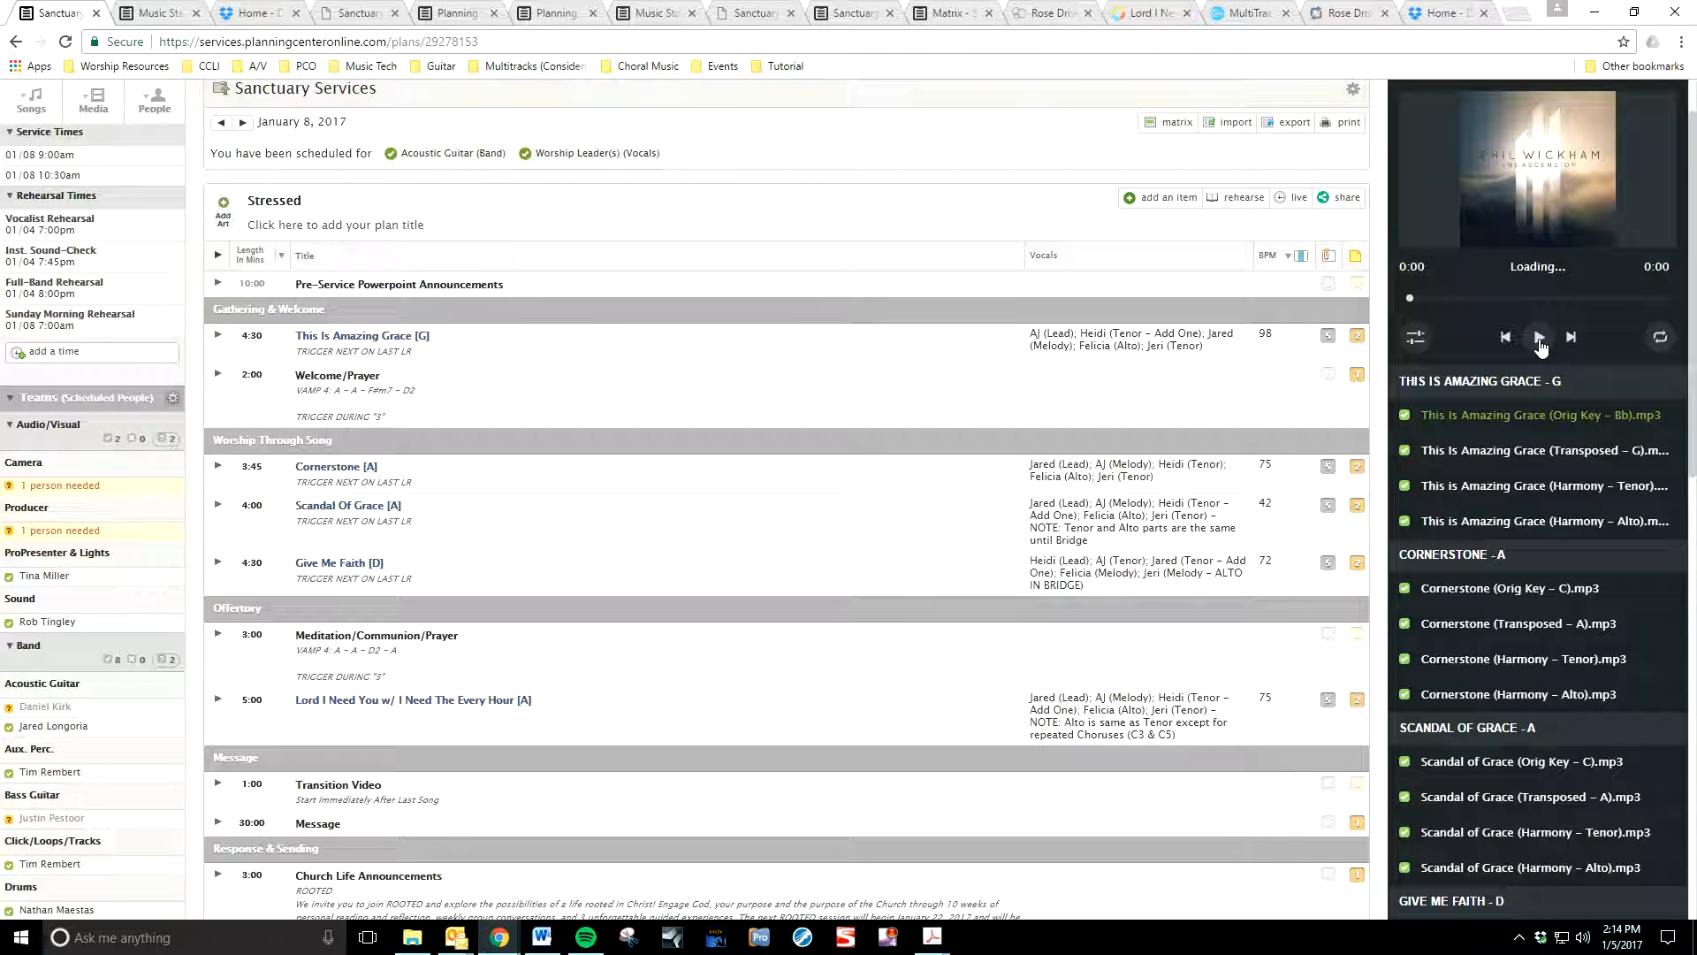
left_click(1539, 338)
left_click(1540, 341)
scroll(1545, 417, "down", 4)
scroll(1538, 442, "up", 2)
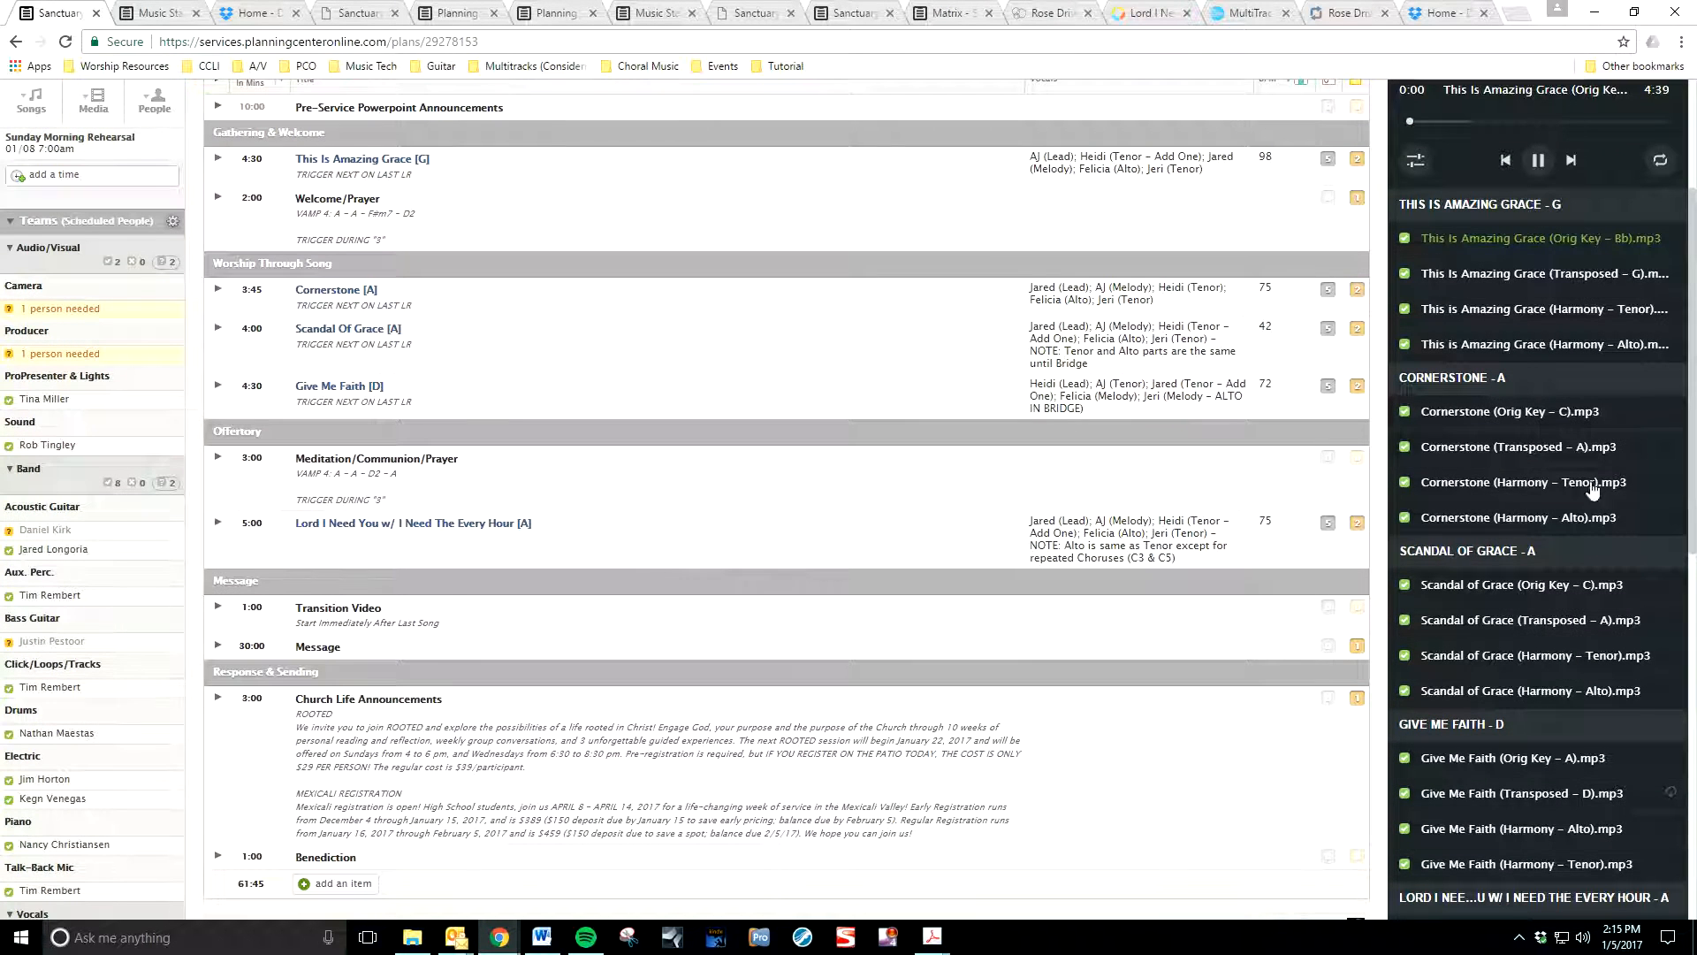
left_click(1539, 160)
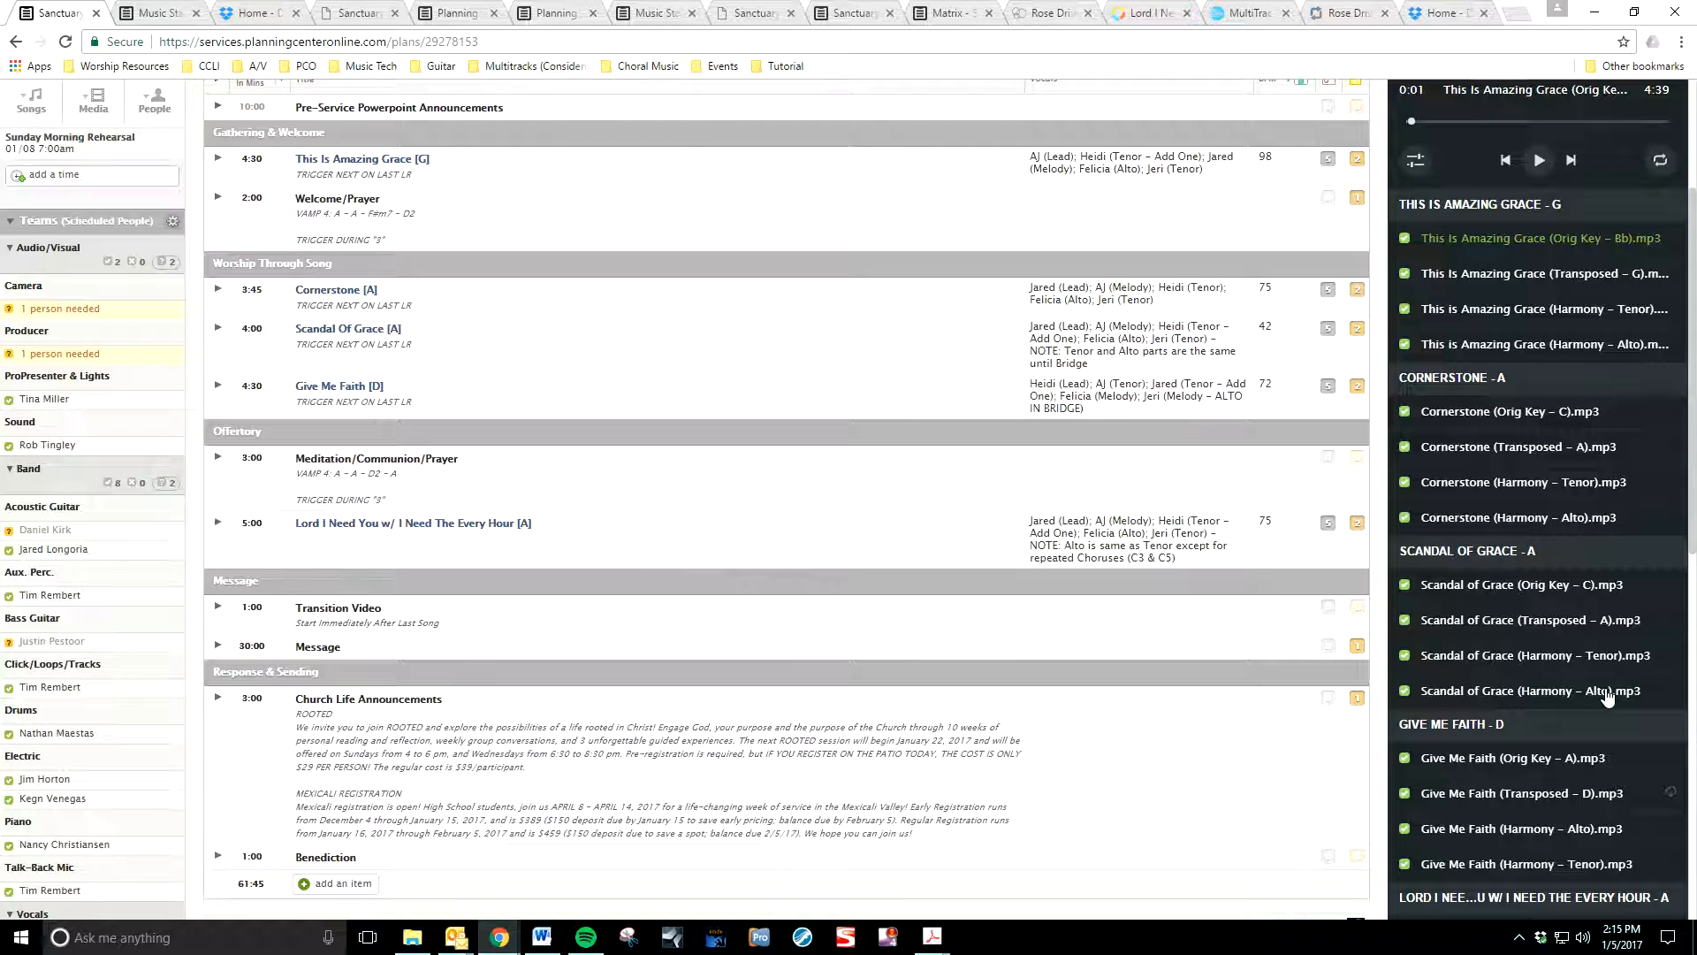
Play a few seconds of Cornerstone (Harmony – Tenor).mp3, pause it and close the media player.
left_click(1509, 484)
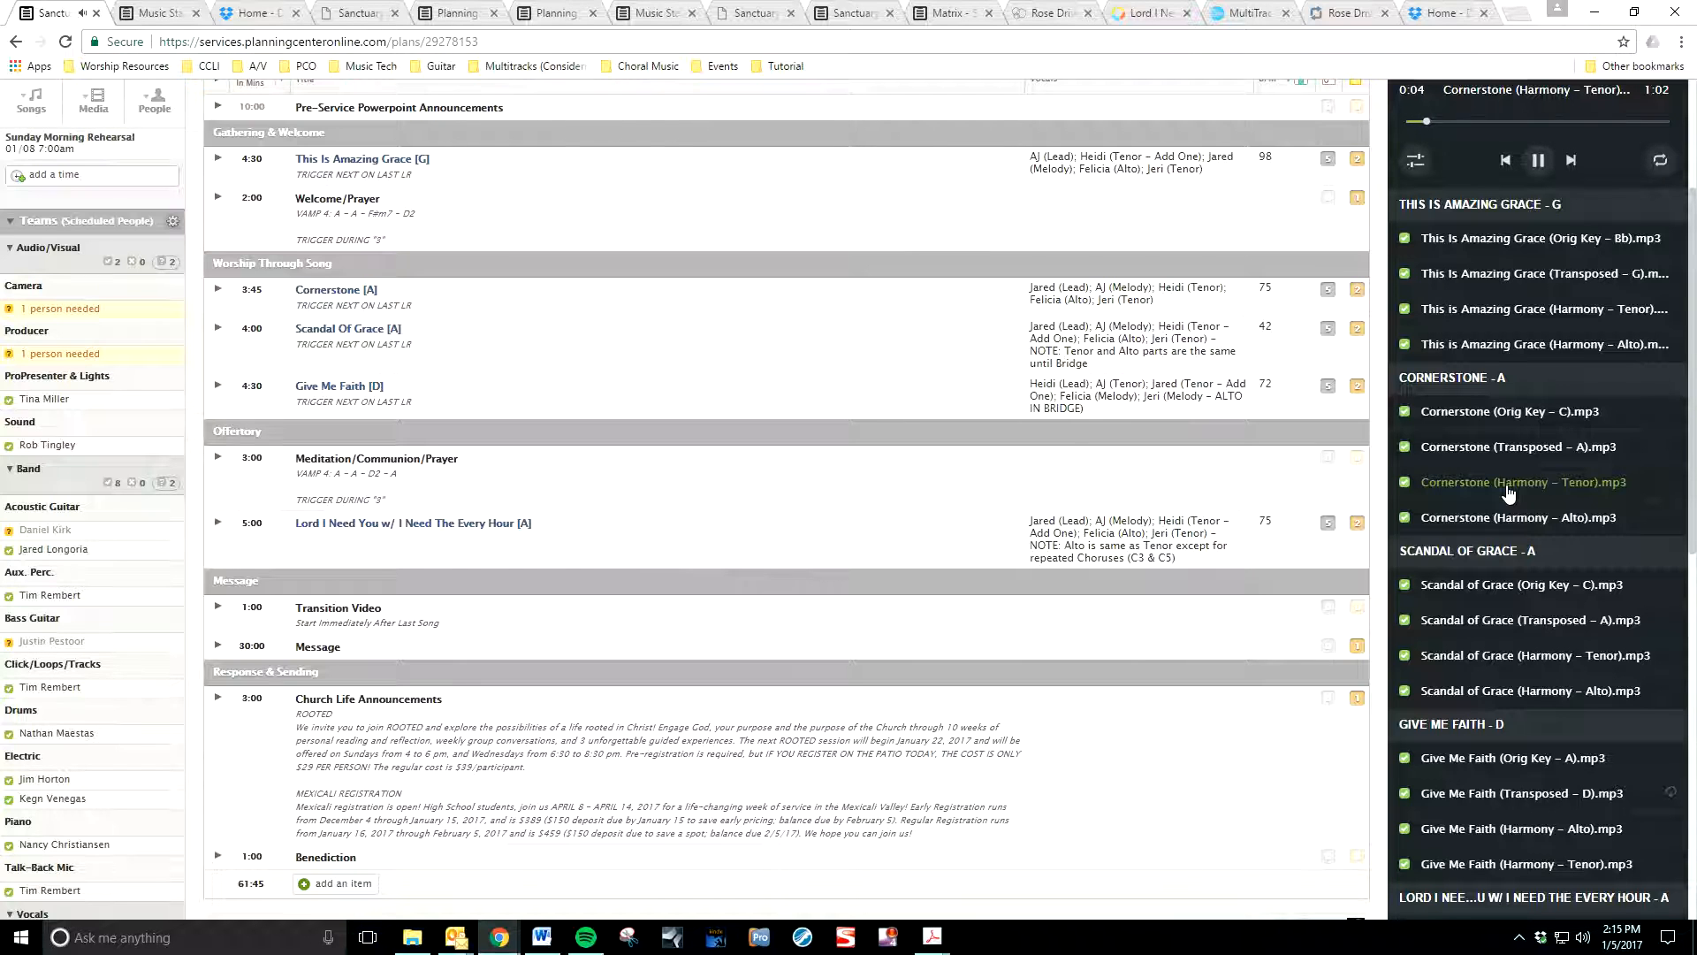
left_click(1545, 161)
scroll(1542, 235, "up", 3)
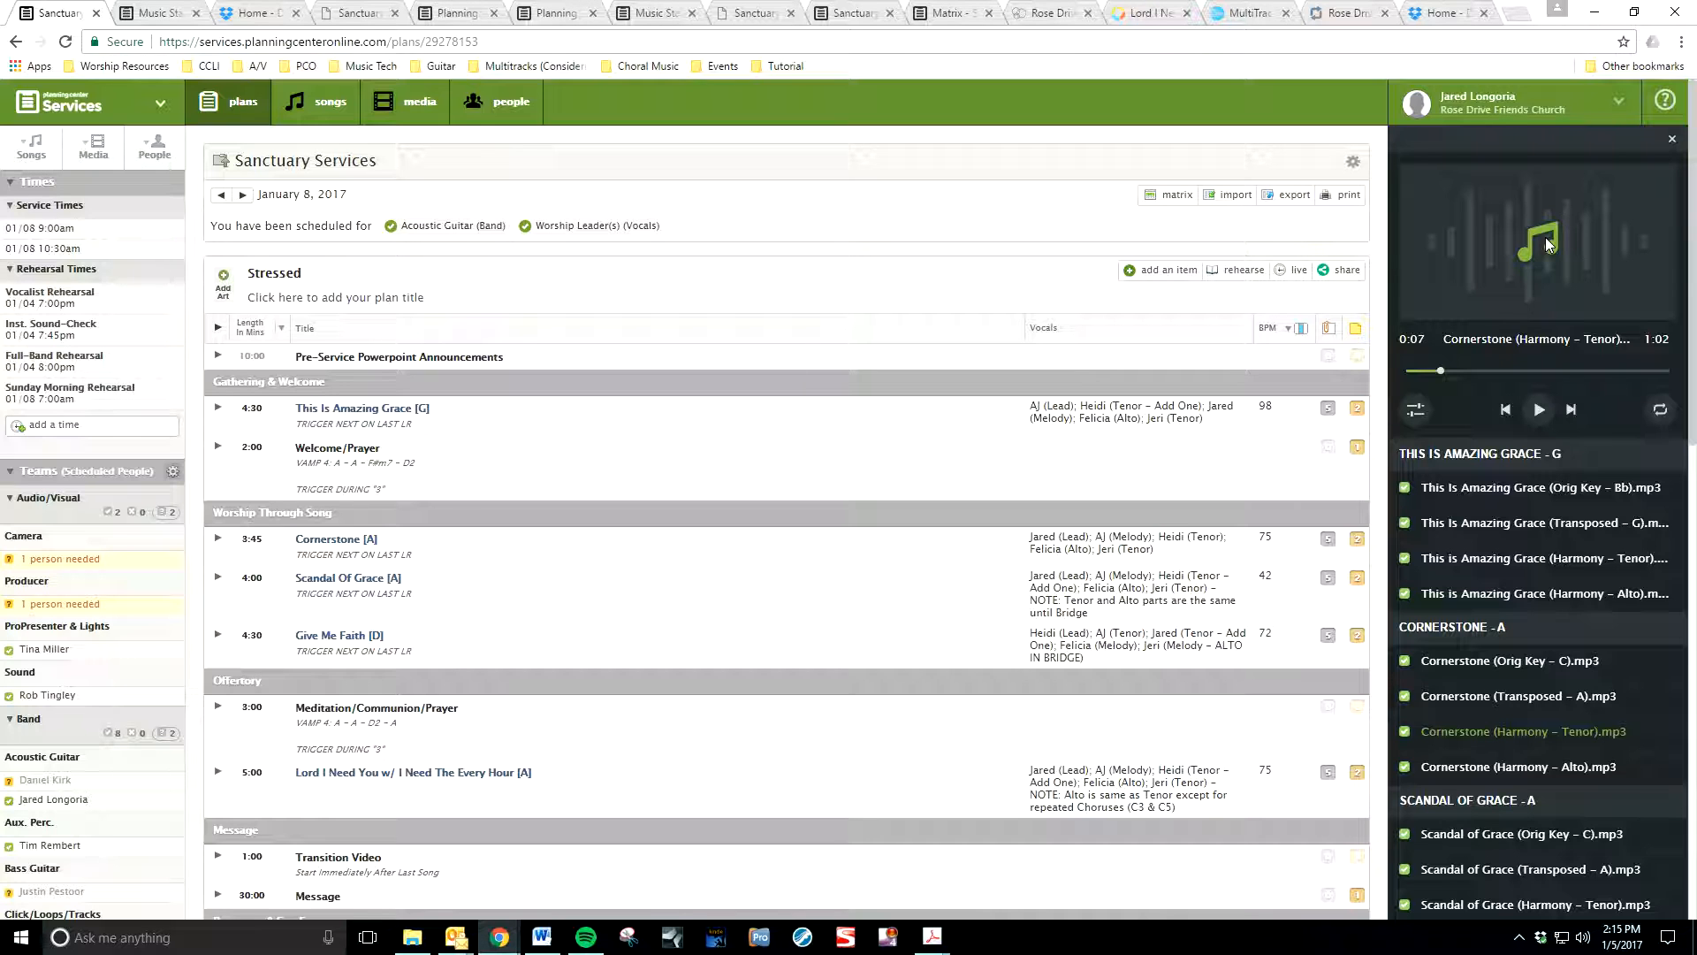
left_click(1671, 140)
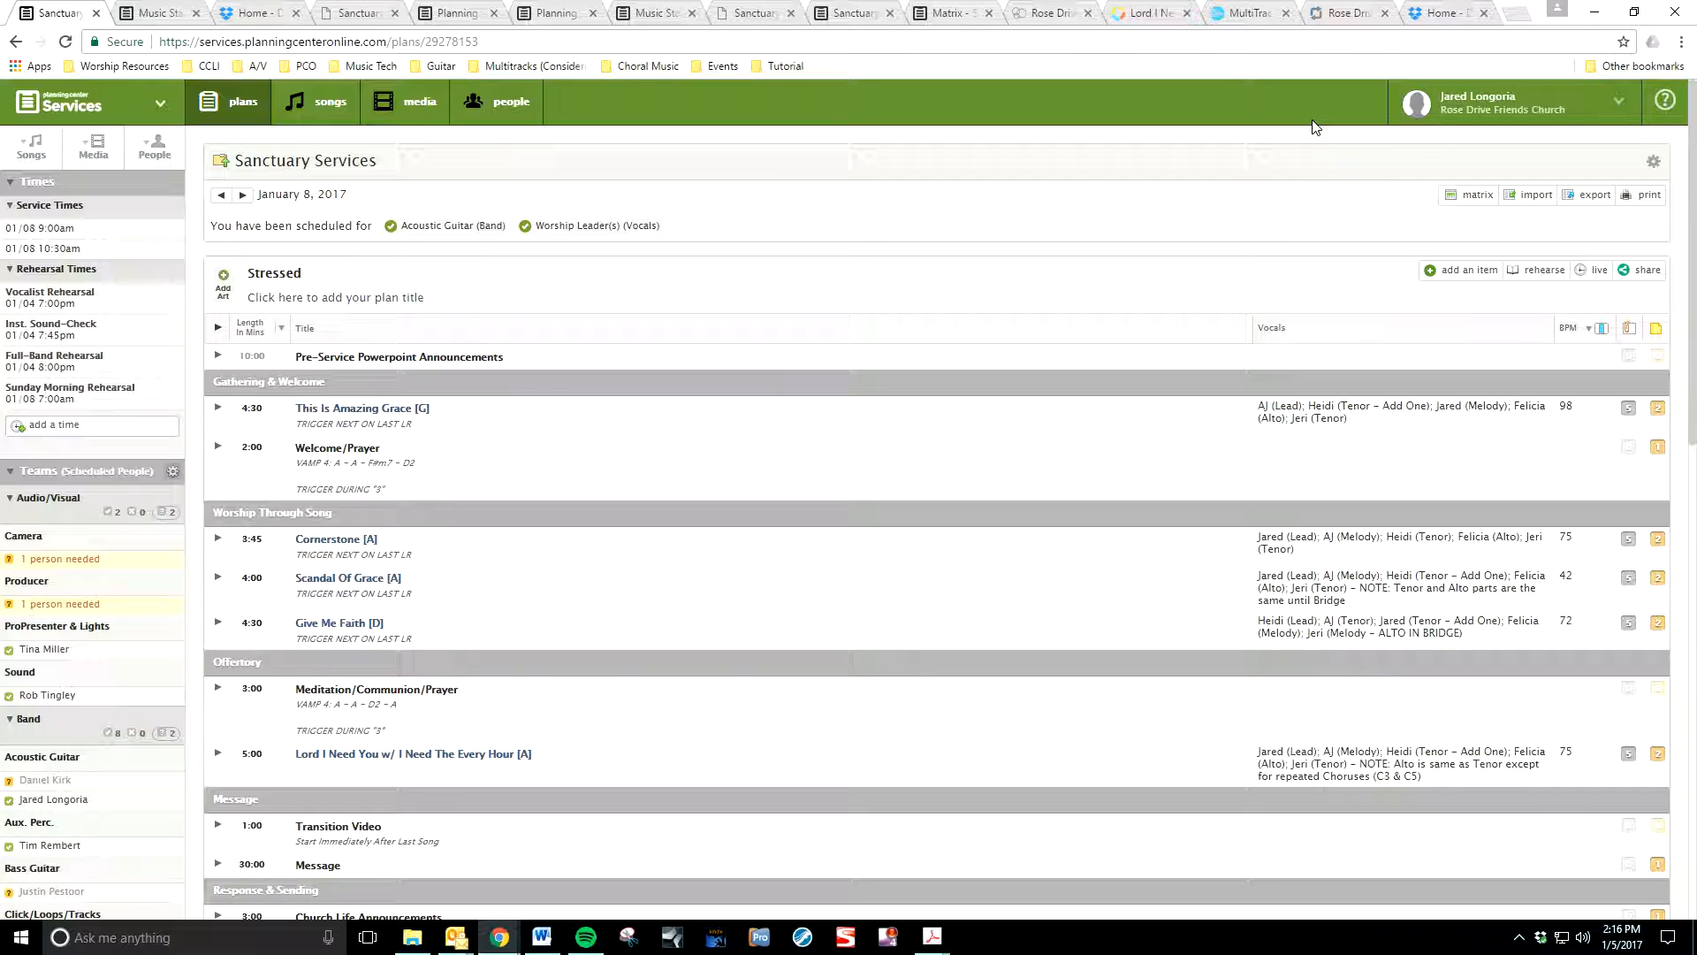
Switch to Outlook and look at the How to read RDF Charts and Vocal Assignments link in the scheduling email.
left_click(1595, 12)
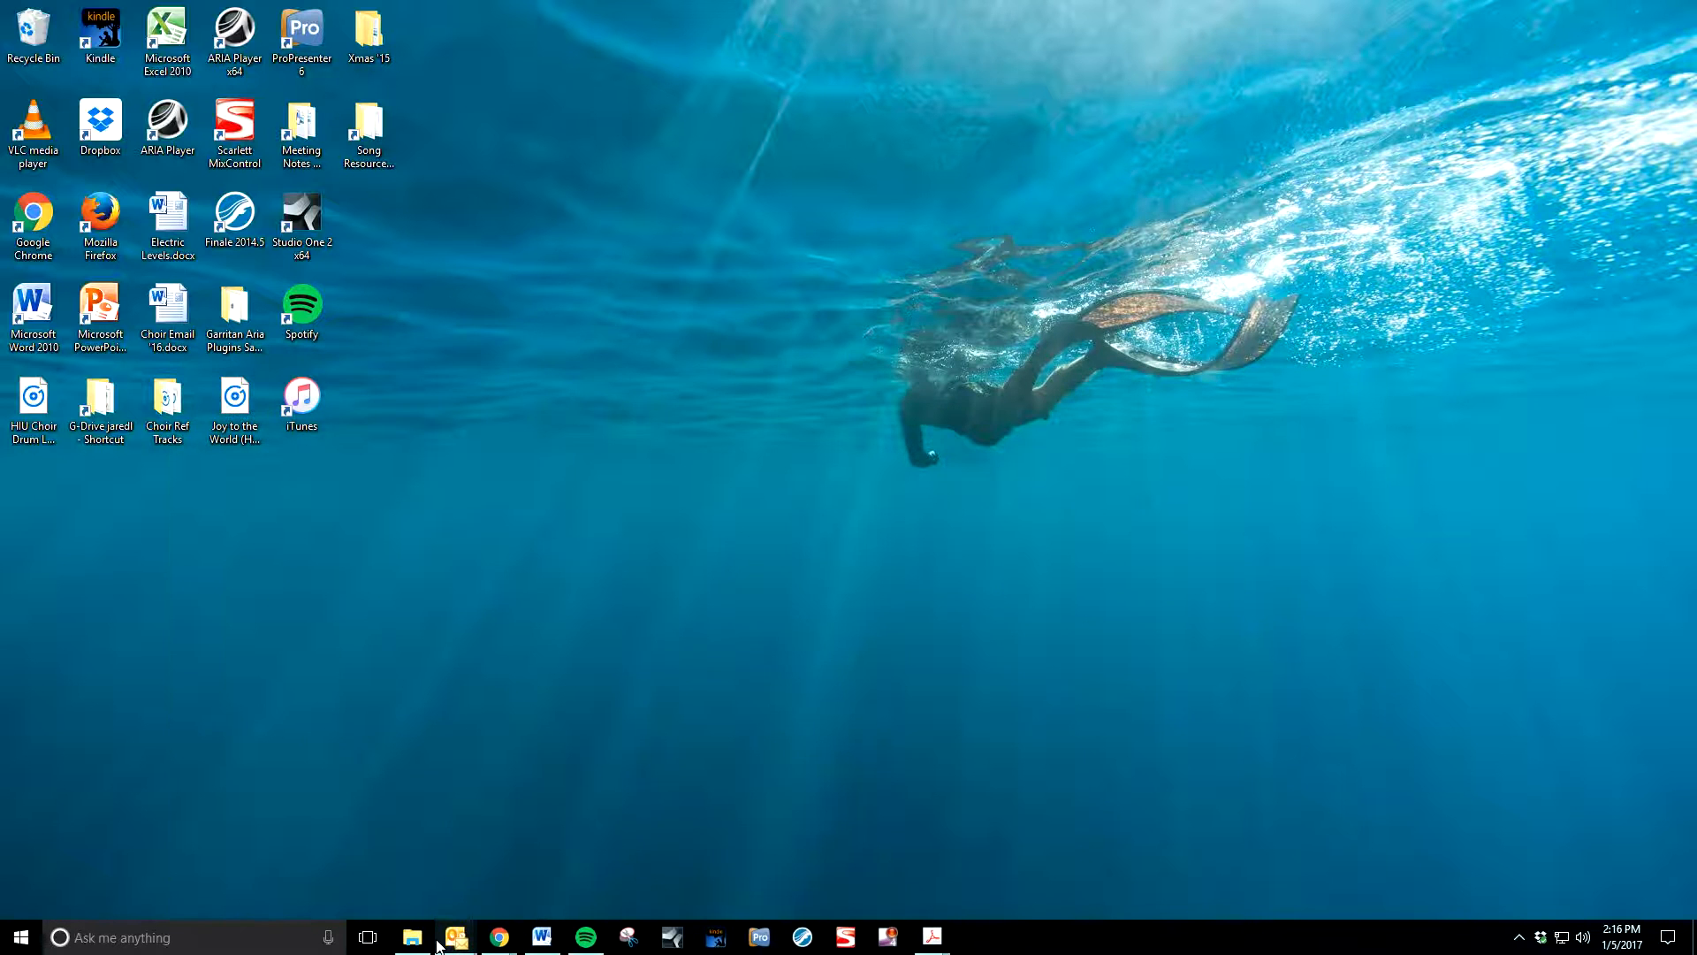
mouse_move(446, 930)
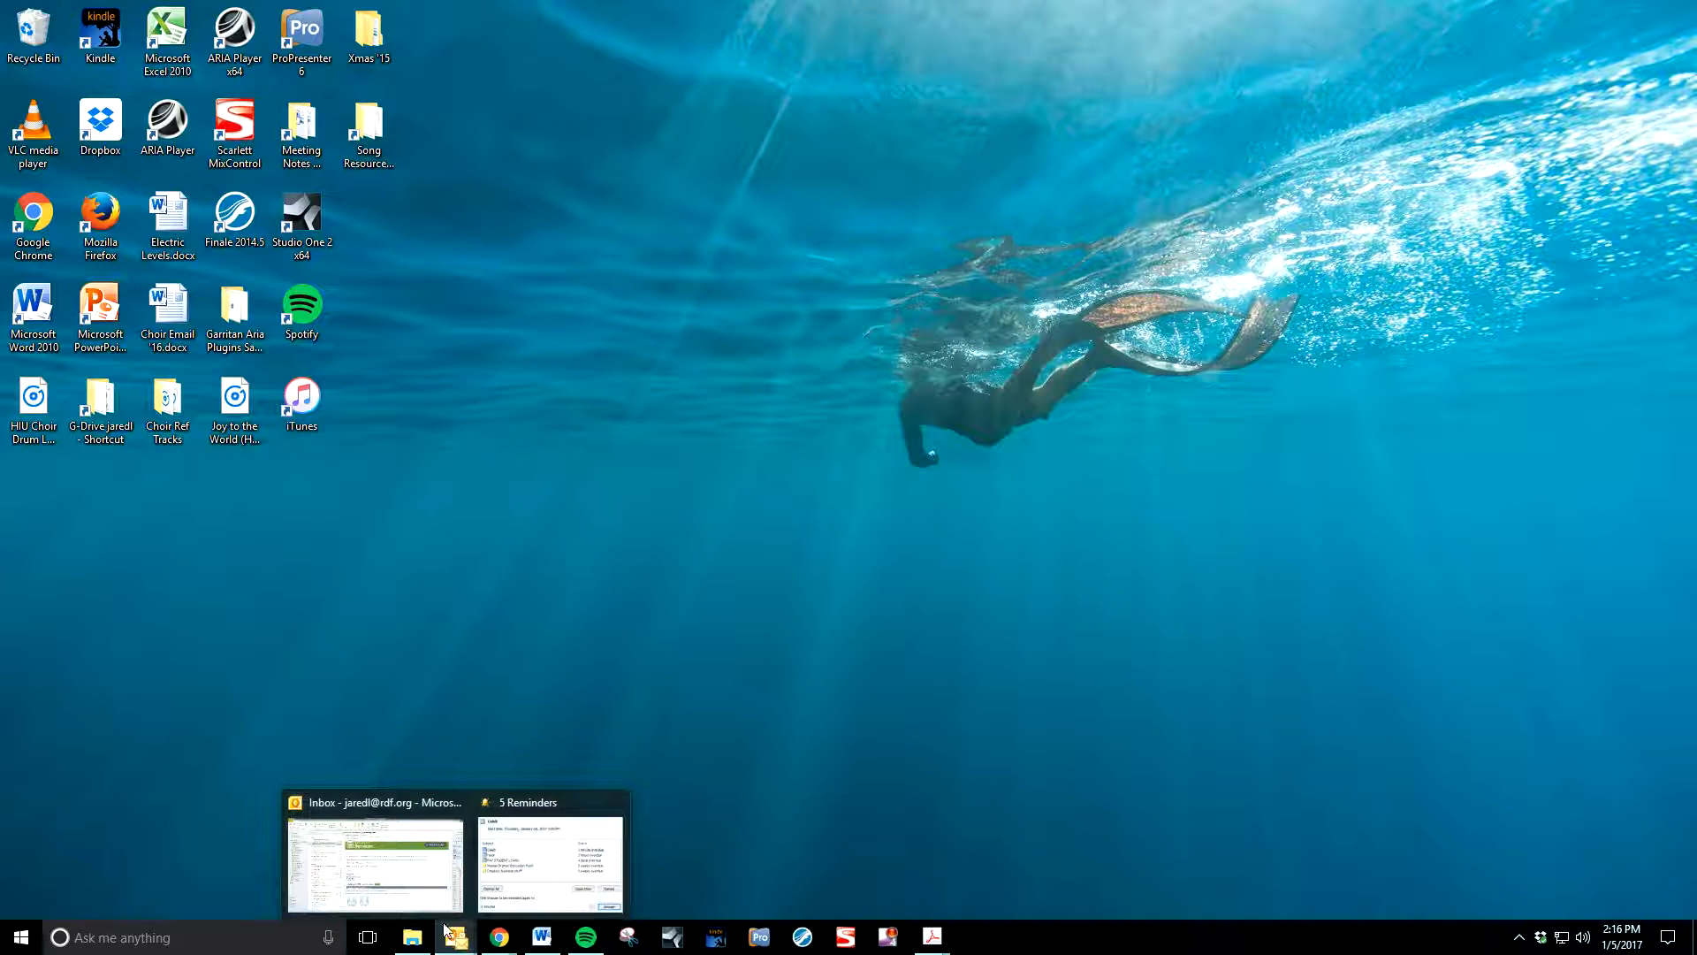
left_click(378, 800)
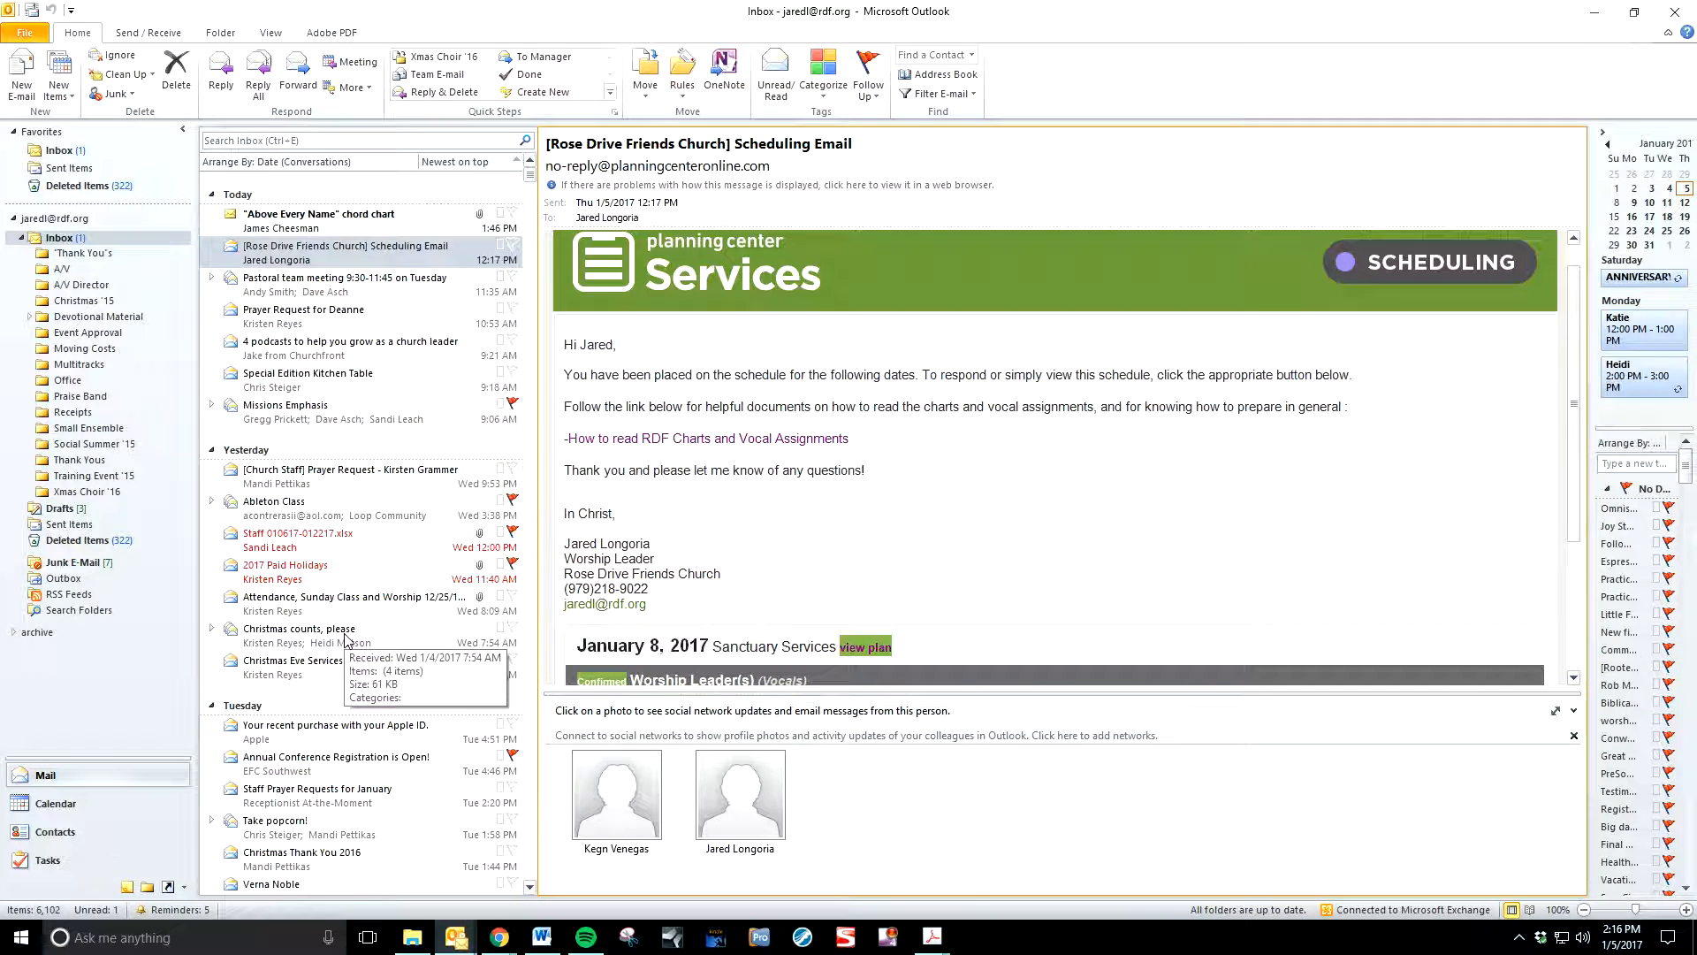
scroll(782, 386, "up", 1)
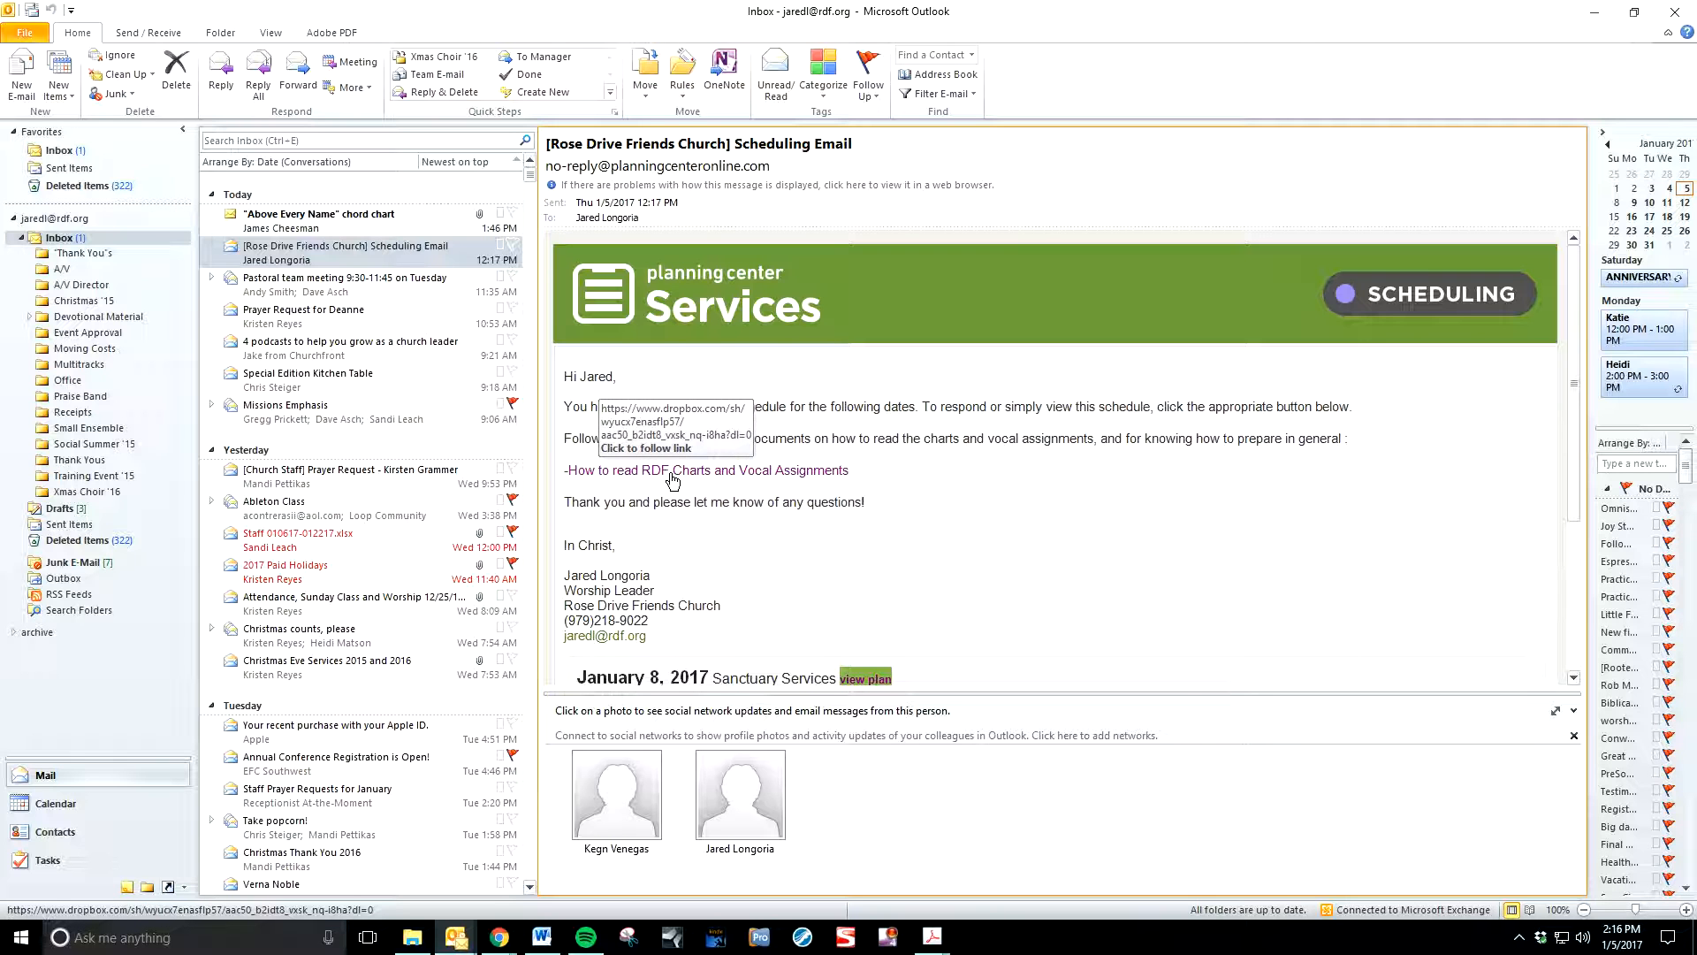
left_click(1595, 12)
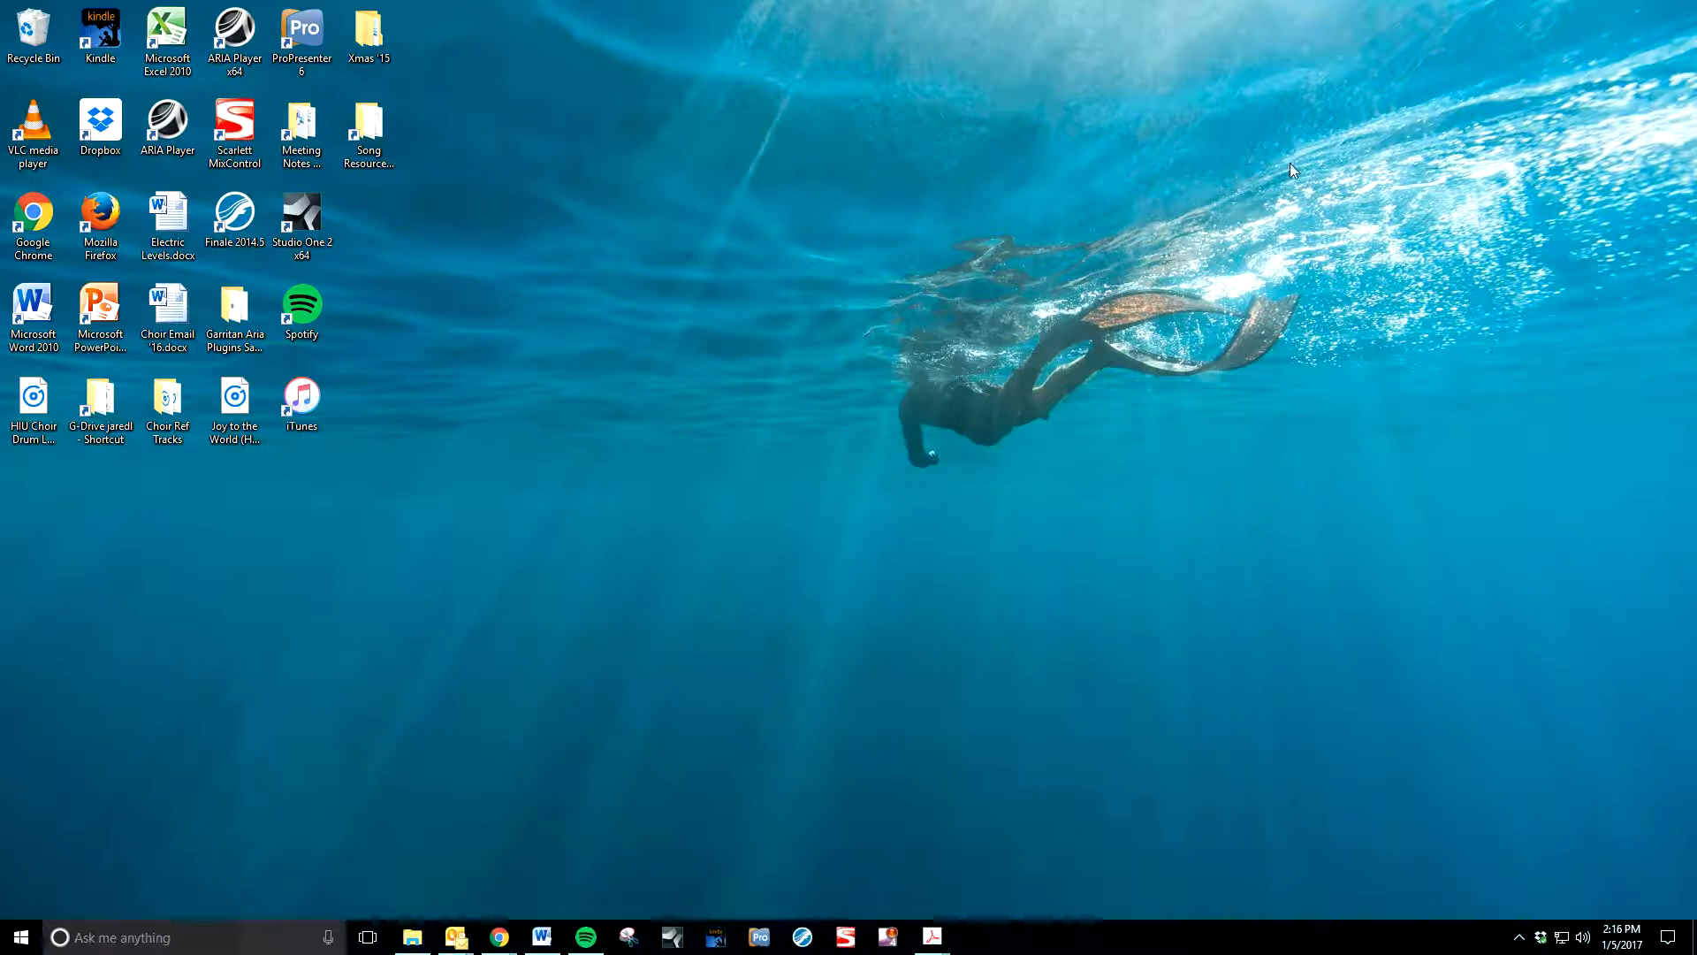
Switch to the Dropbox page in Chrome and view the chart guides in the How-To to Read RDF Charts, etc folder.
mouse_move(499, 936)
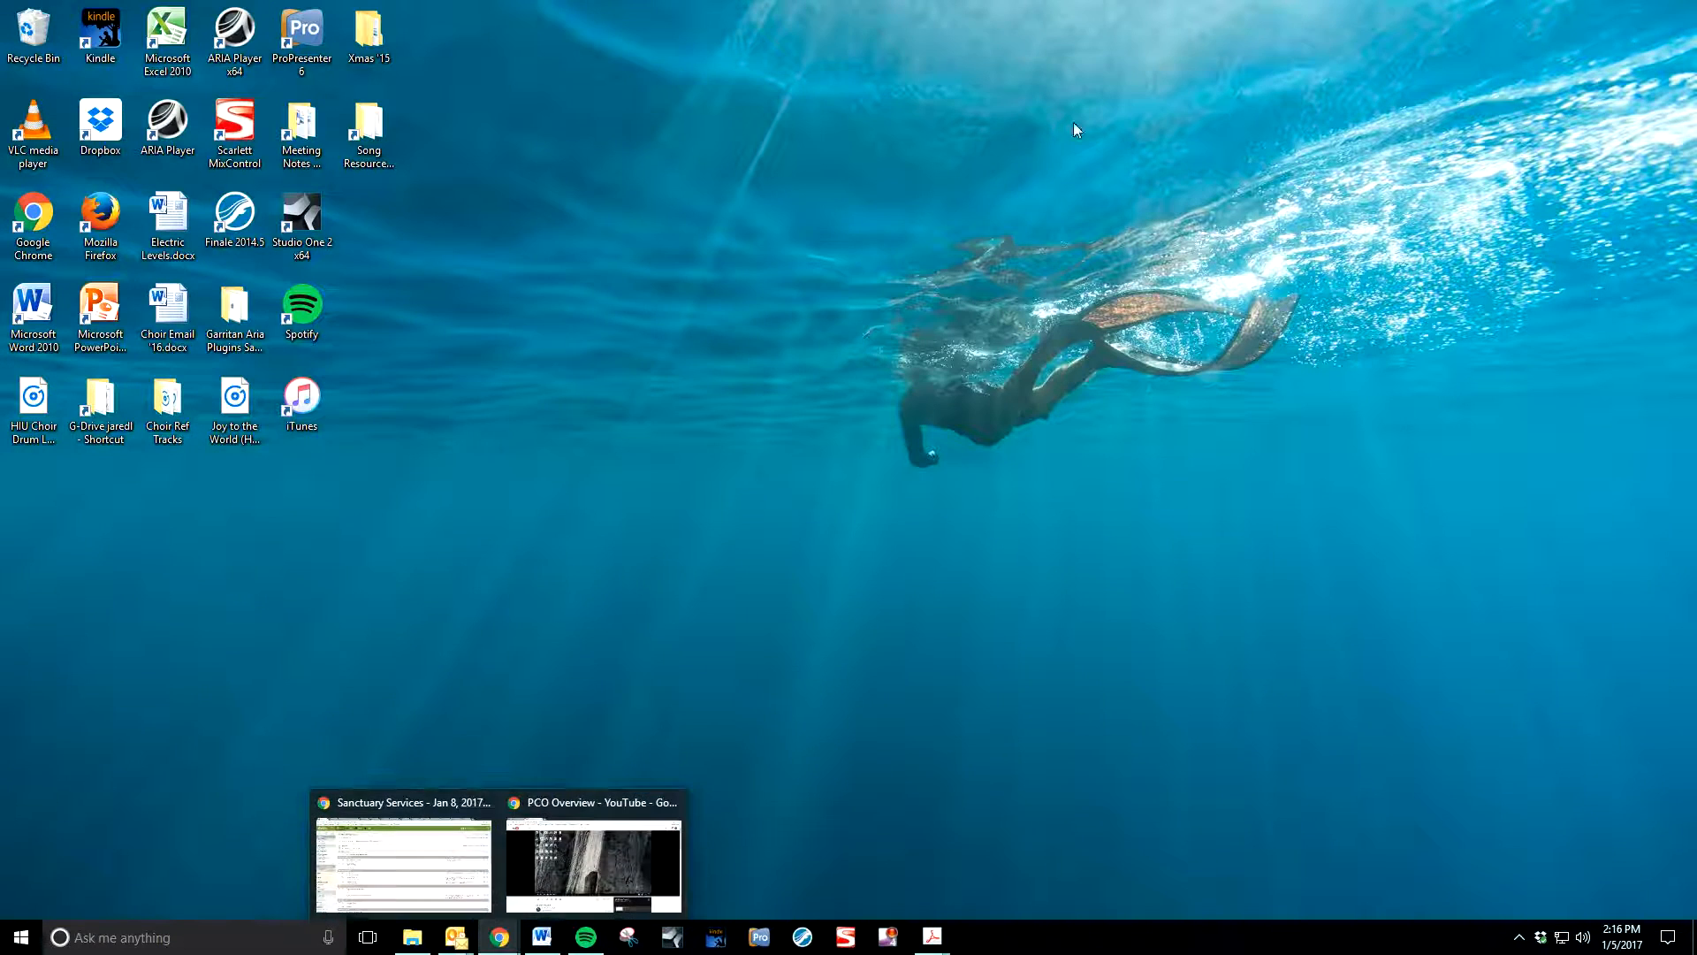
left_click(408, 799)
left_click(1436, 16)
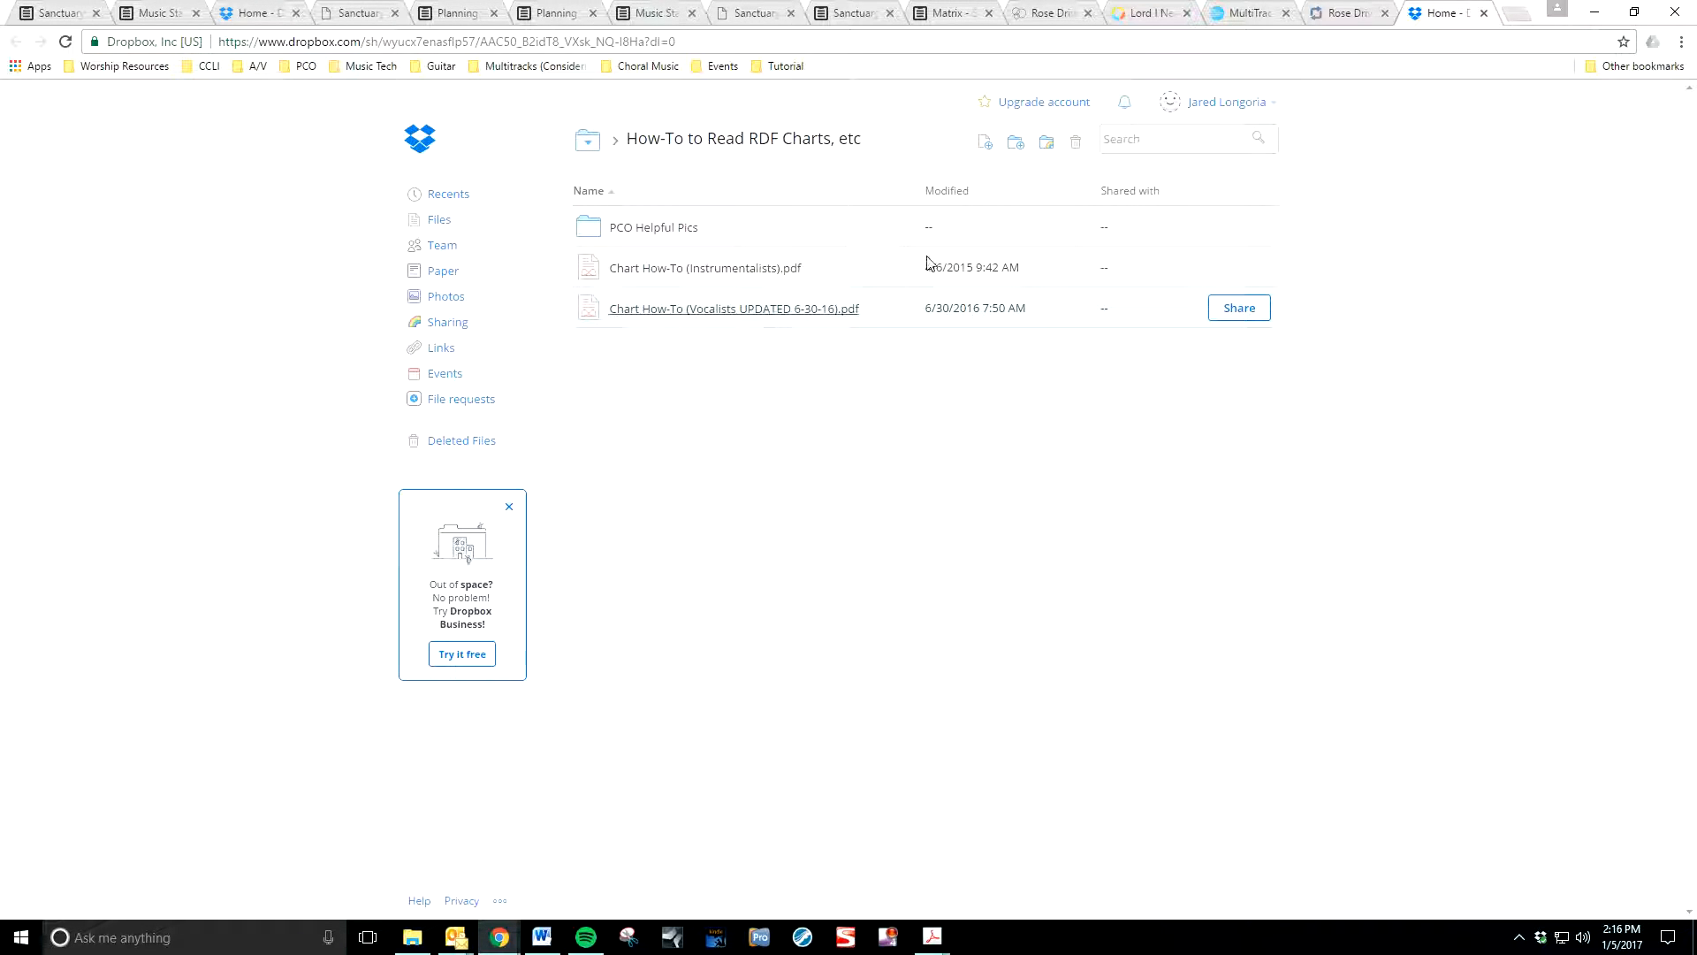
left_click(1595, 12)
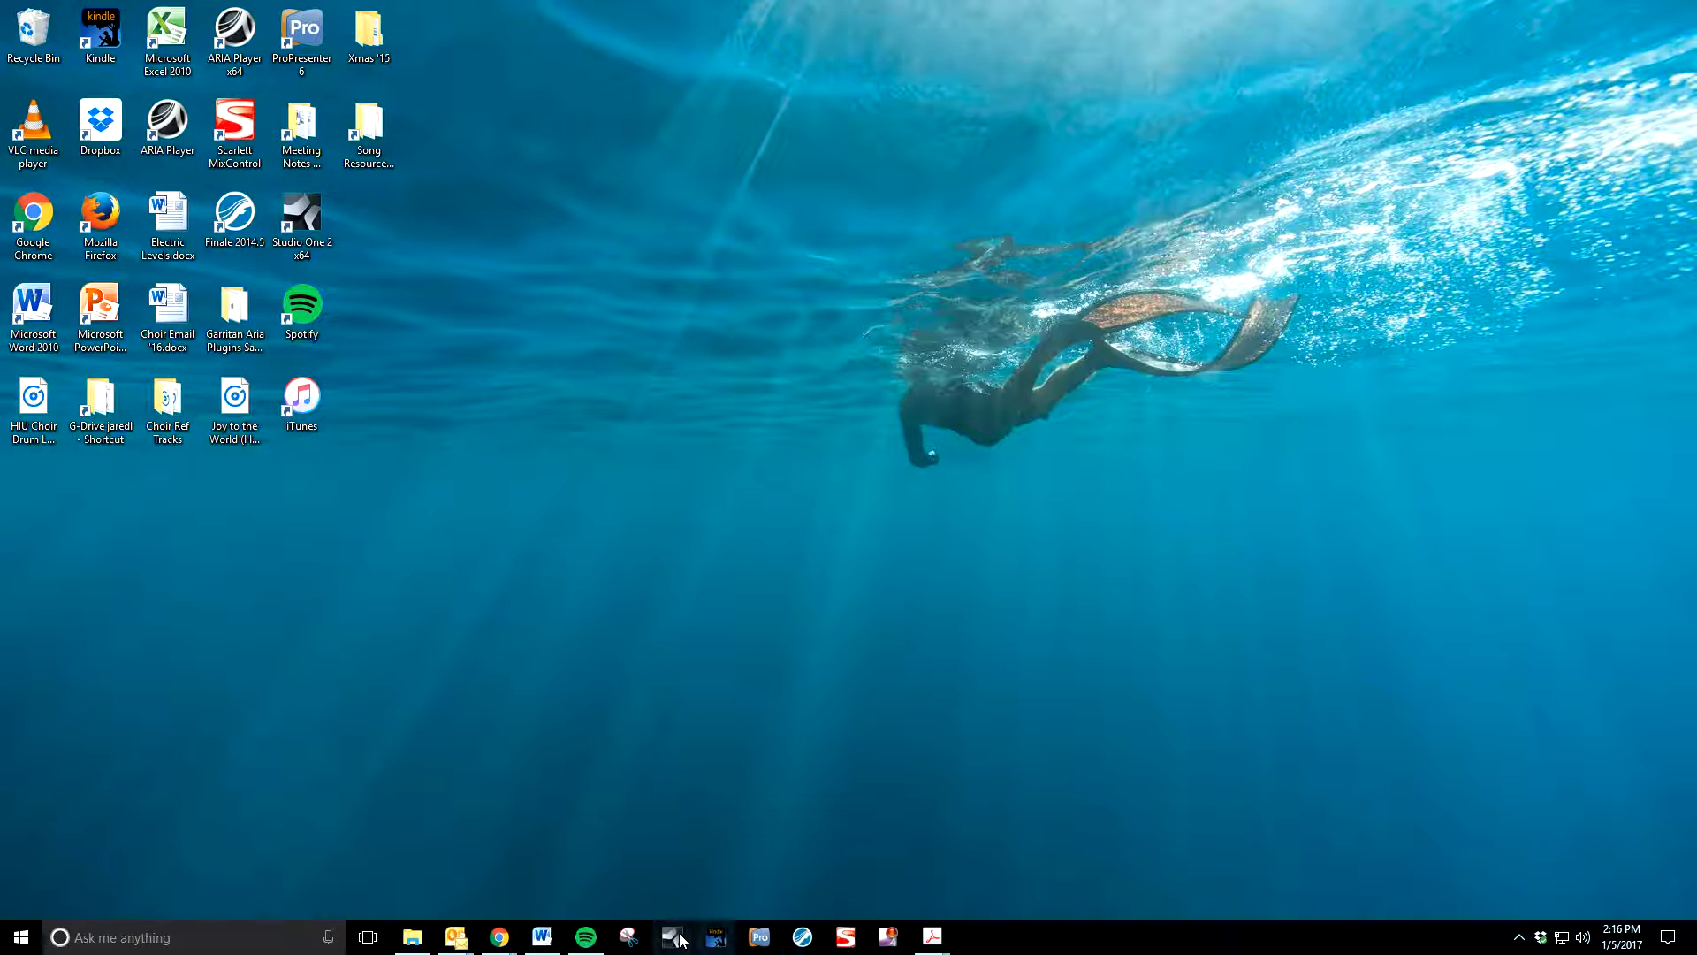
Switch to Chart How-To (Vocalists UPDATED 6-30-16).pdf in Acrobat and read the harmonies and Vocal Arrangement Instructions sections.
mouse_move(915, 949)
left_click(1016, 802)
mouse_move(932, 937)
left_click(895, 888)
scroll(822, 310, "up", 3)
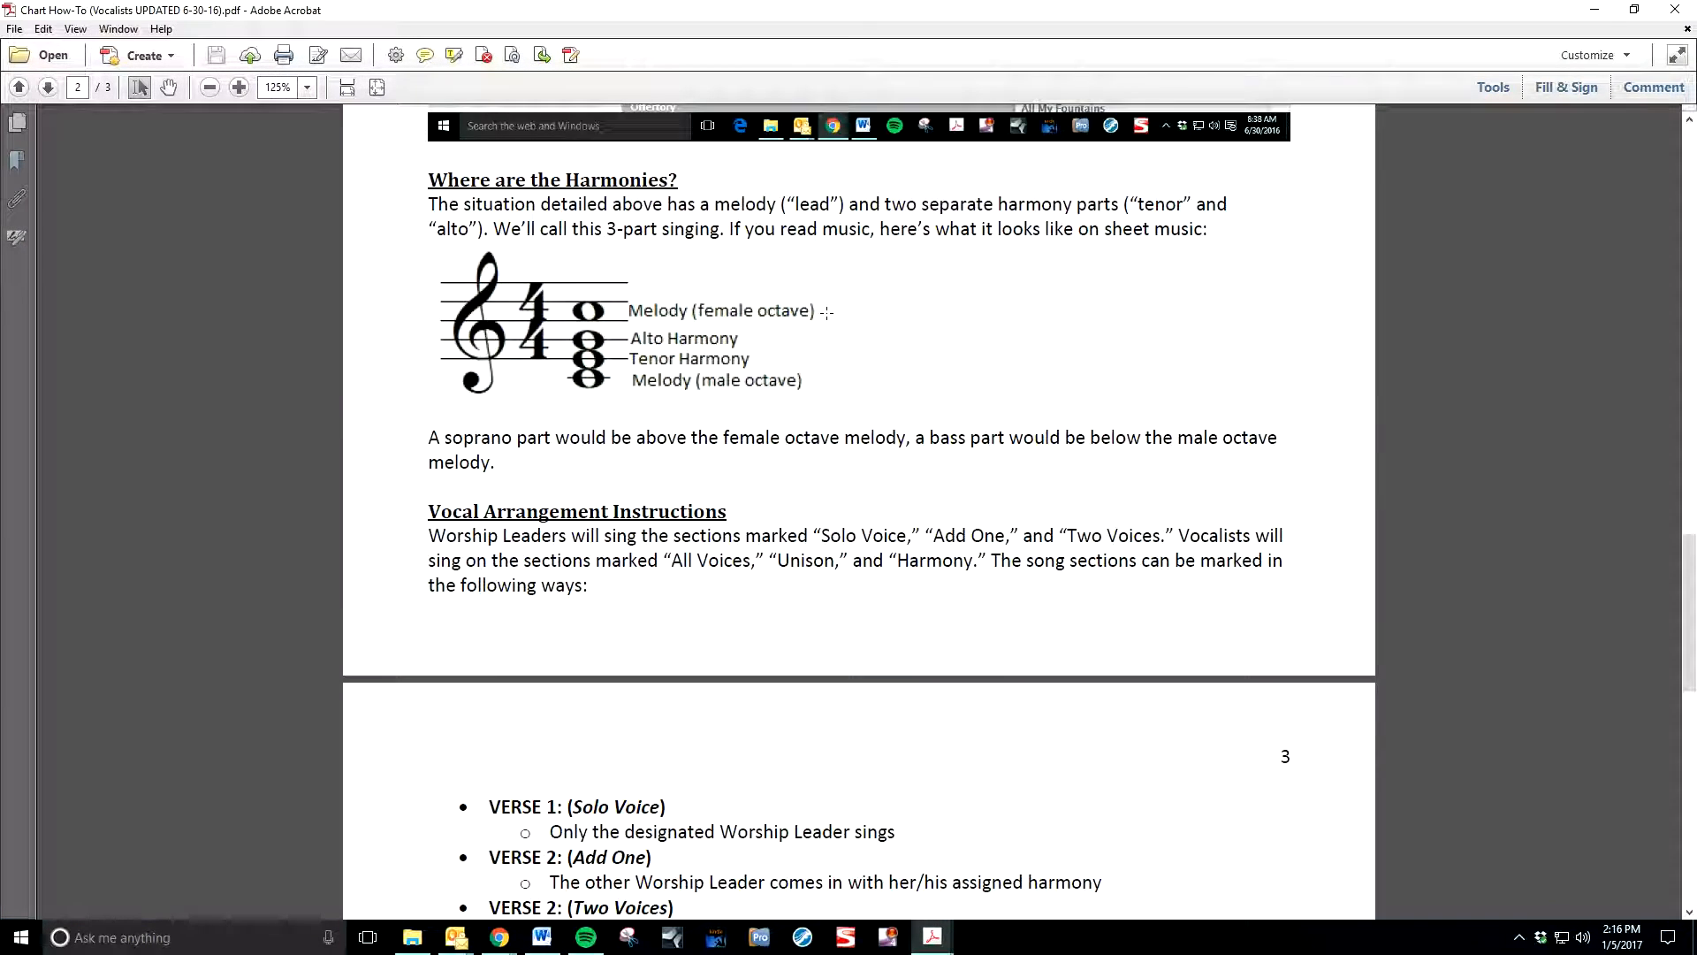
scroll(835, 314, "down", 2)
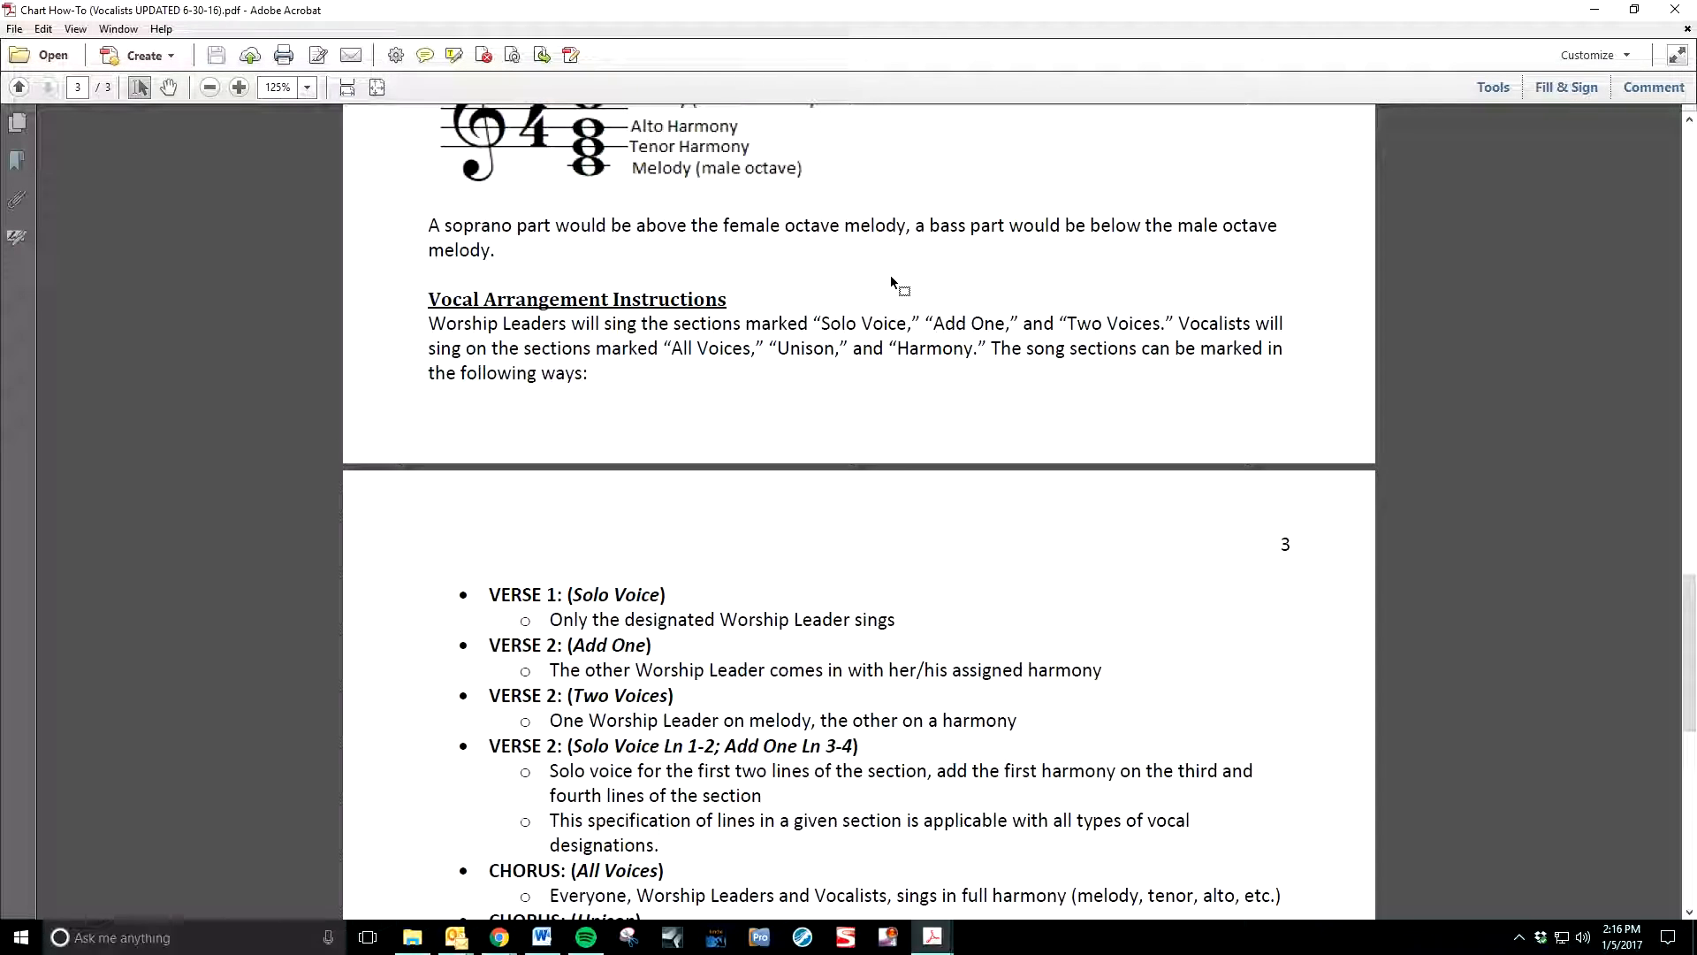
scroll(787, 358, "down", 2)
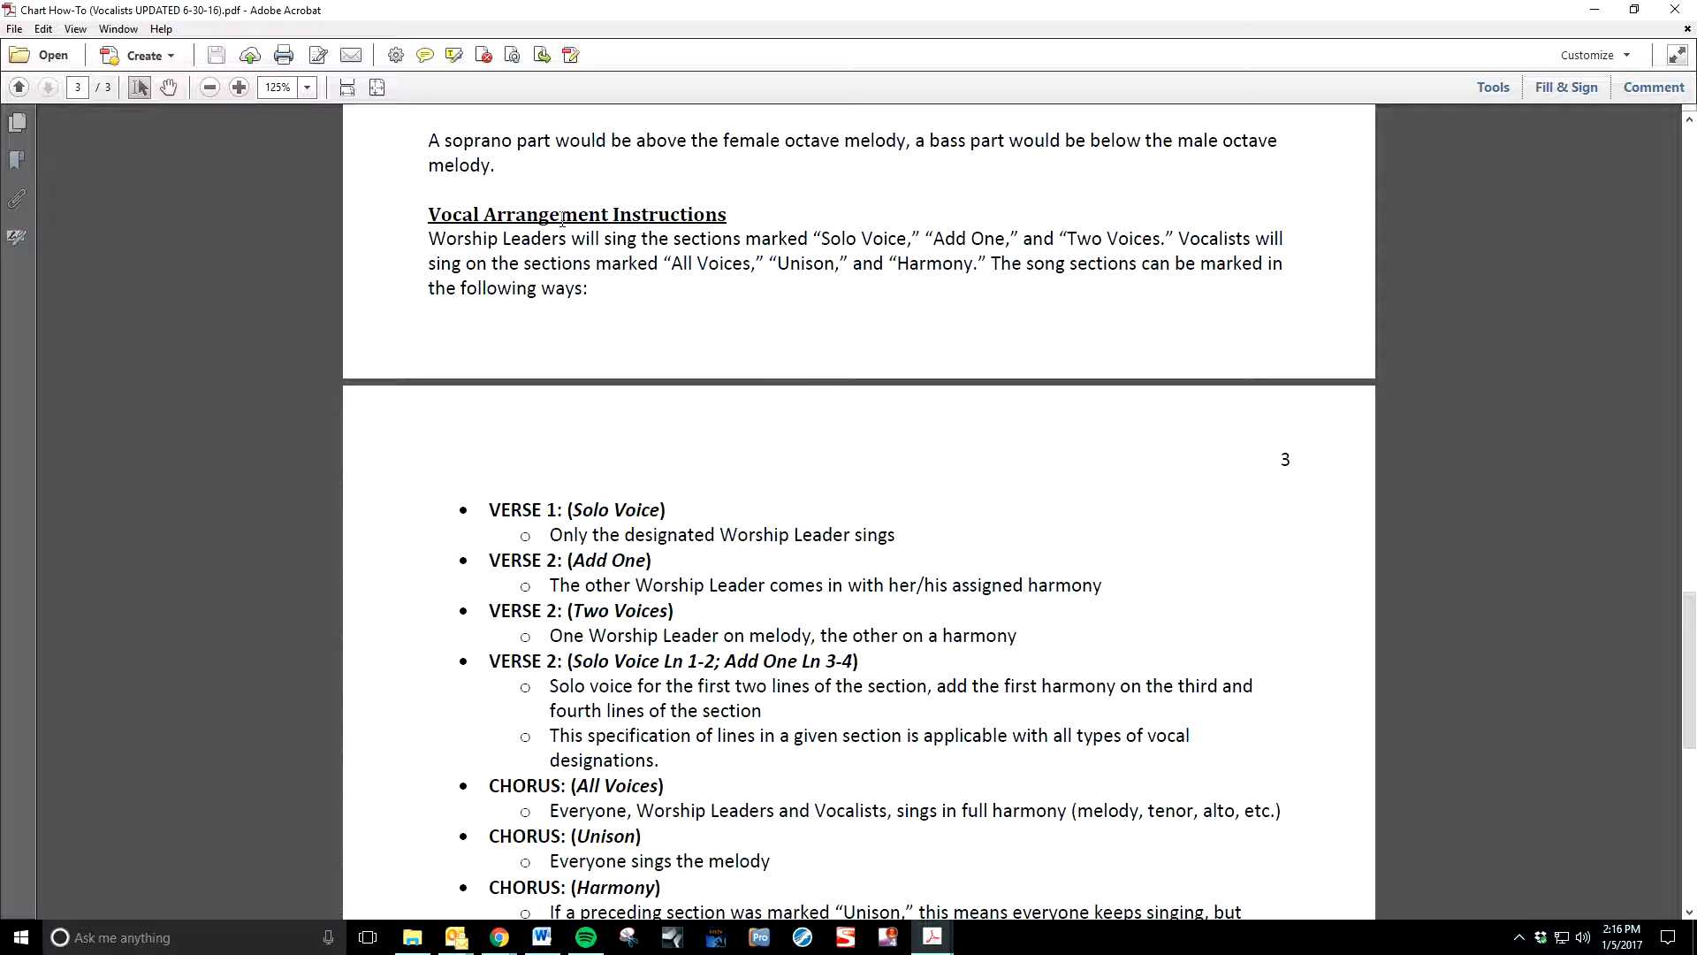
scroll(681, 247, "down", 5)
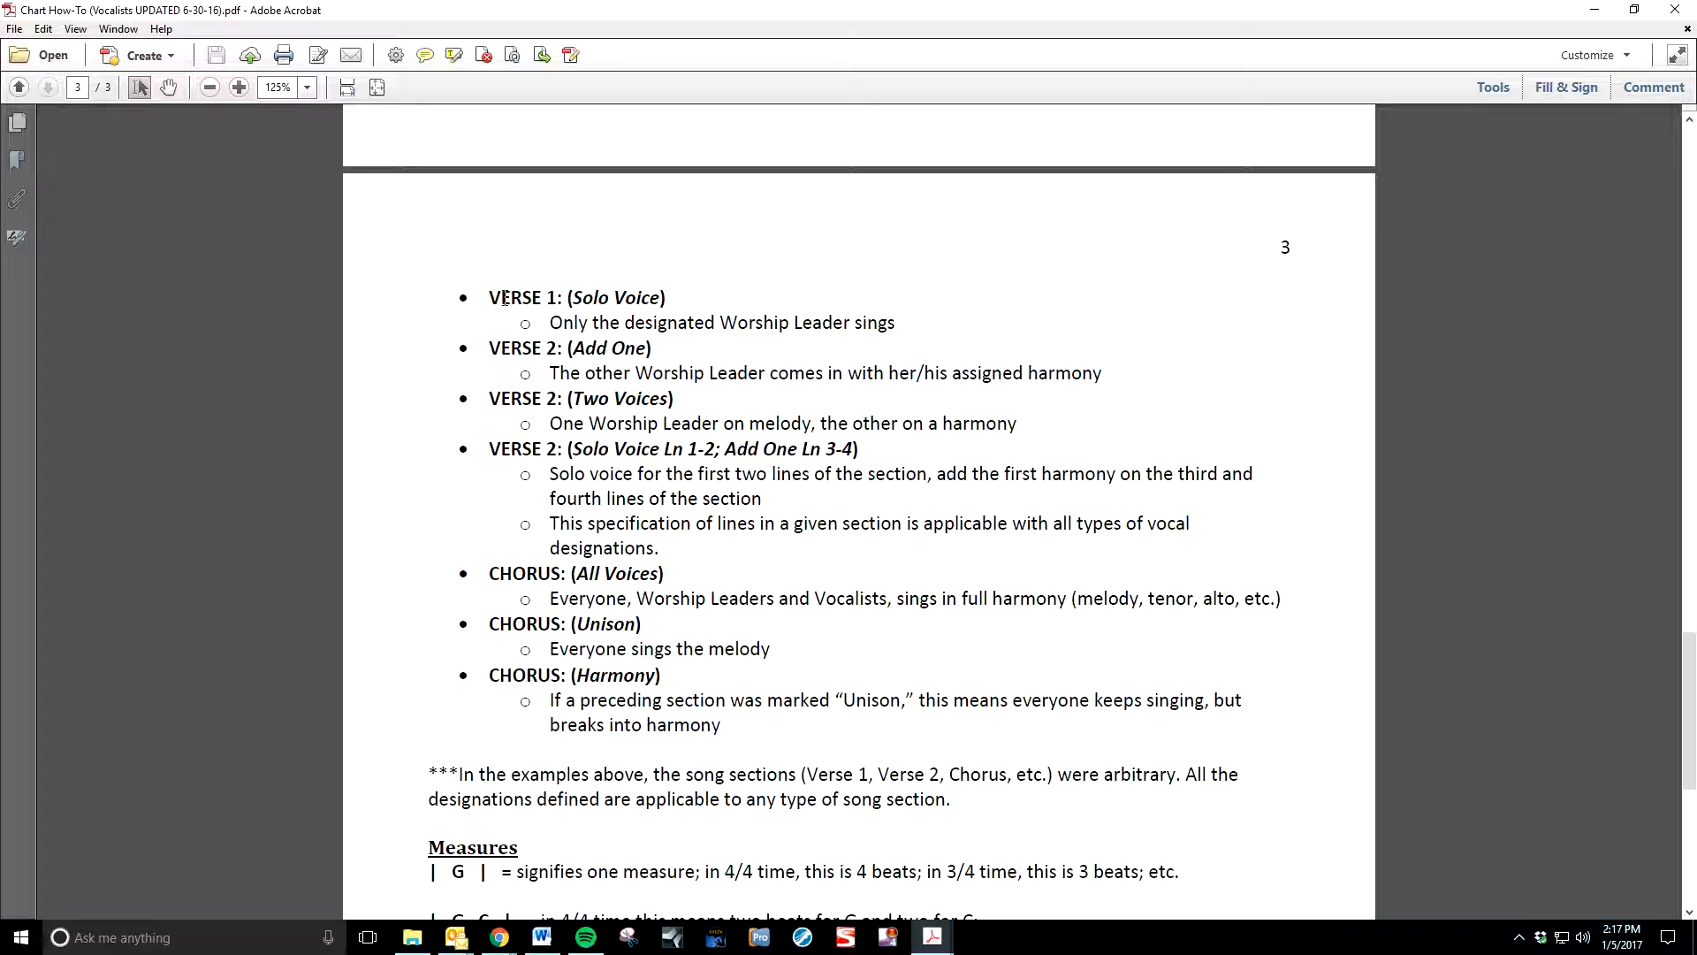
left_click(1594, 9)
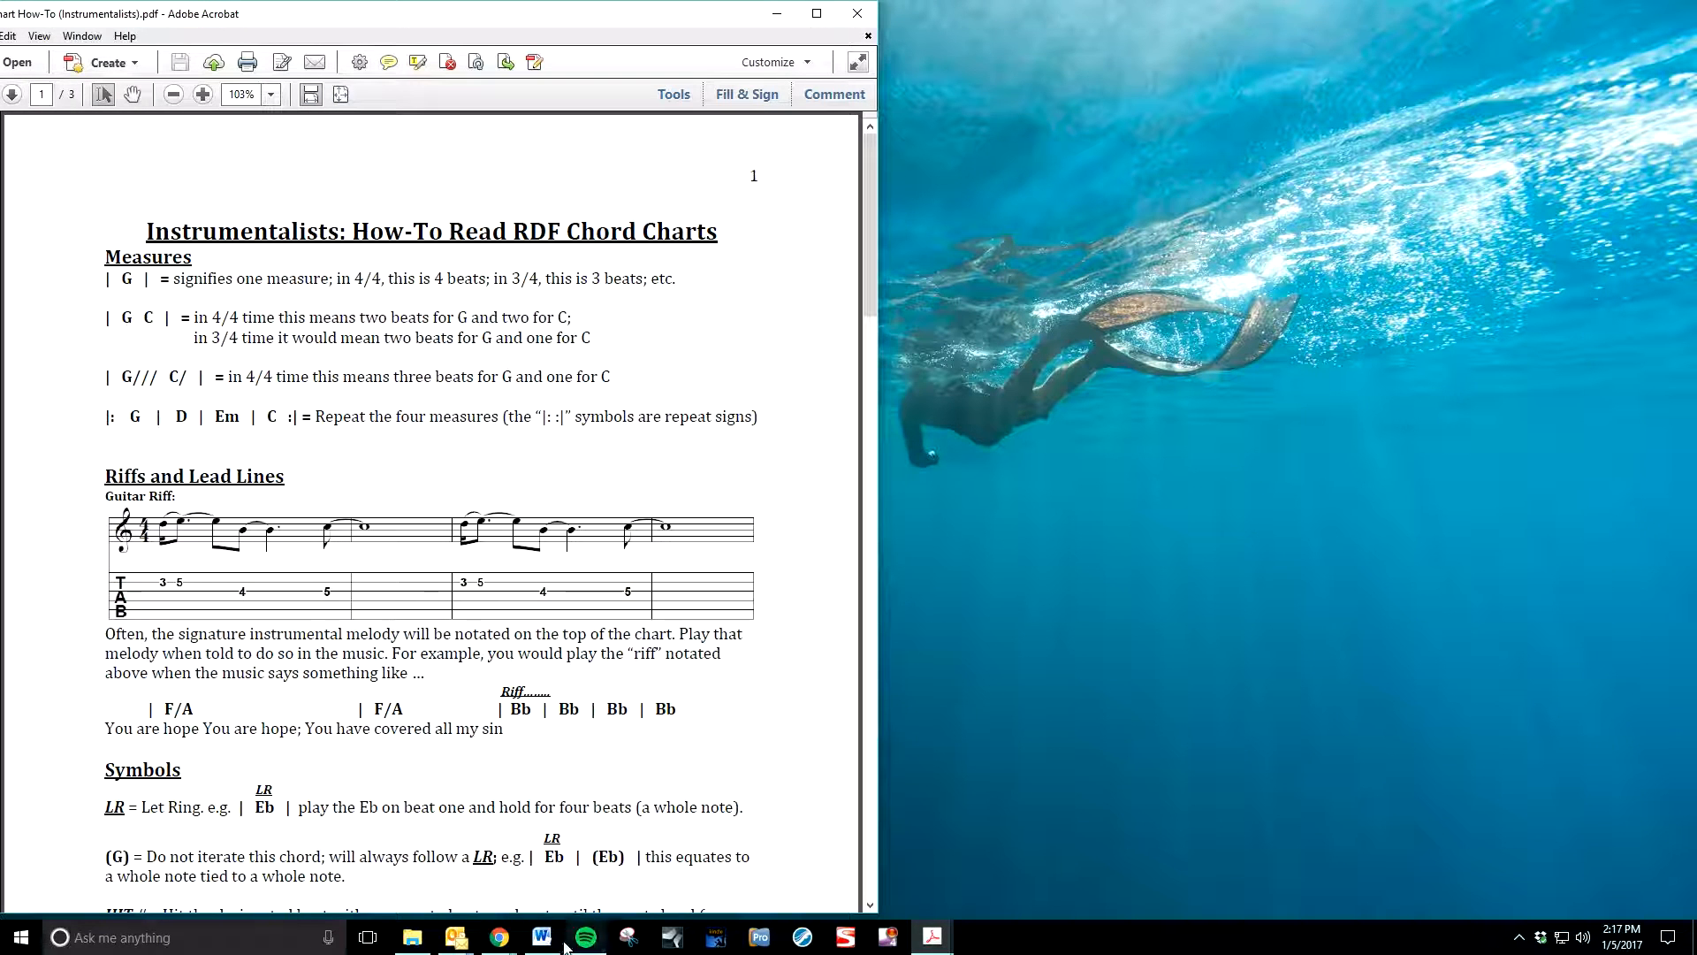
Switch to Music Stand in Chrome and examine the vocal markings on the Cornerstone and This Is Amazing Grace charts.
left_click(499, 937)
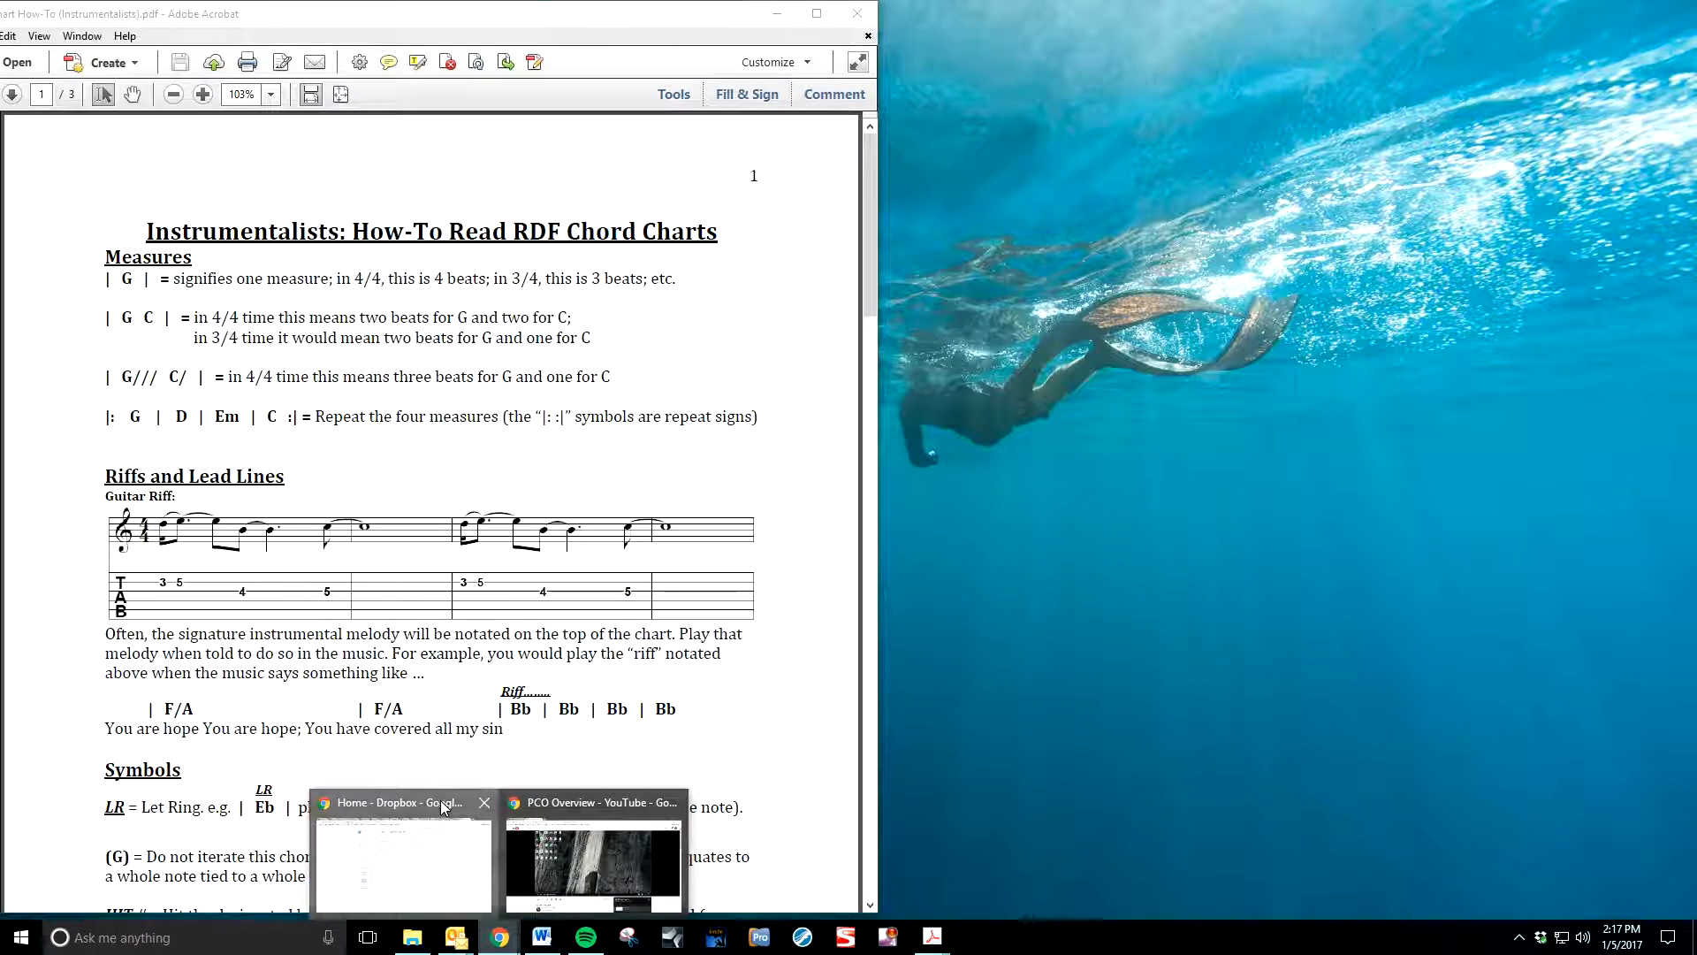
left_click(443, 806)
left_click(178, 19)
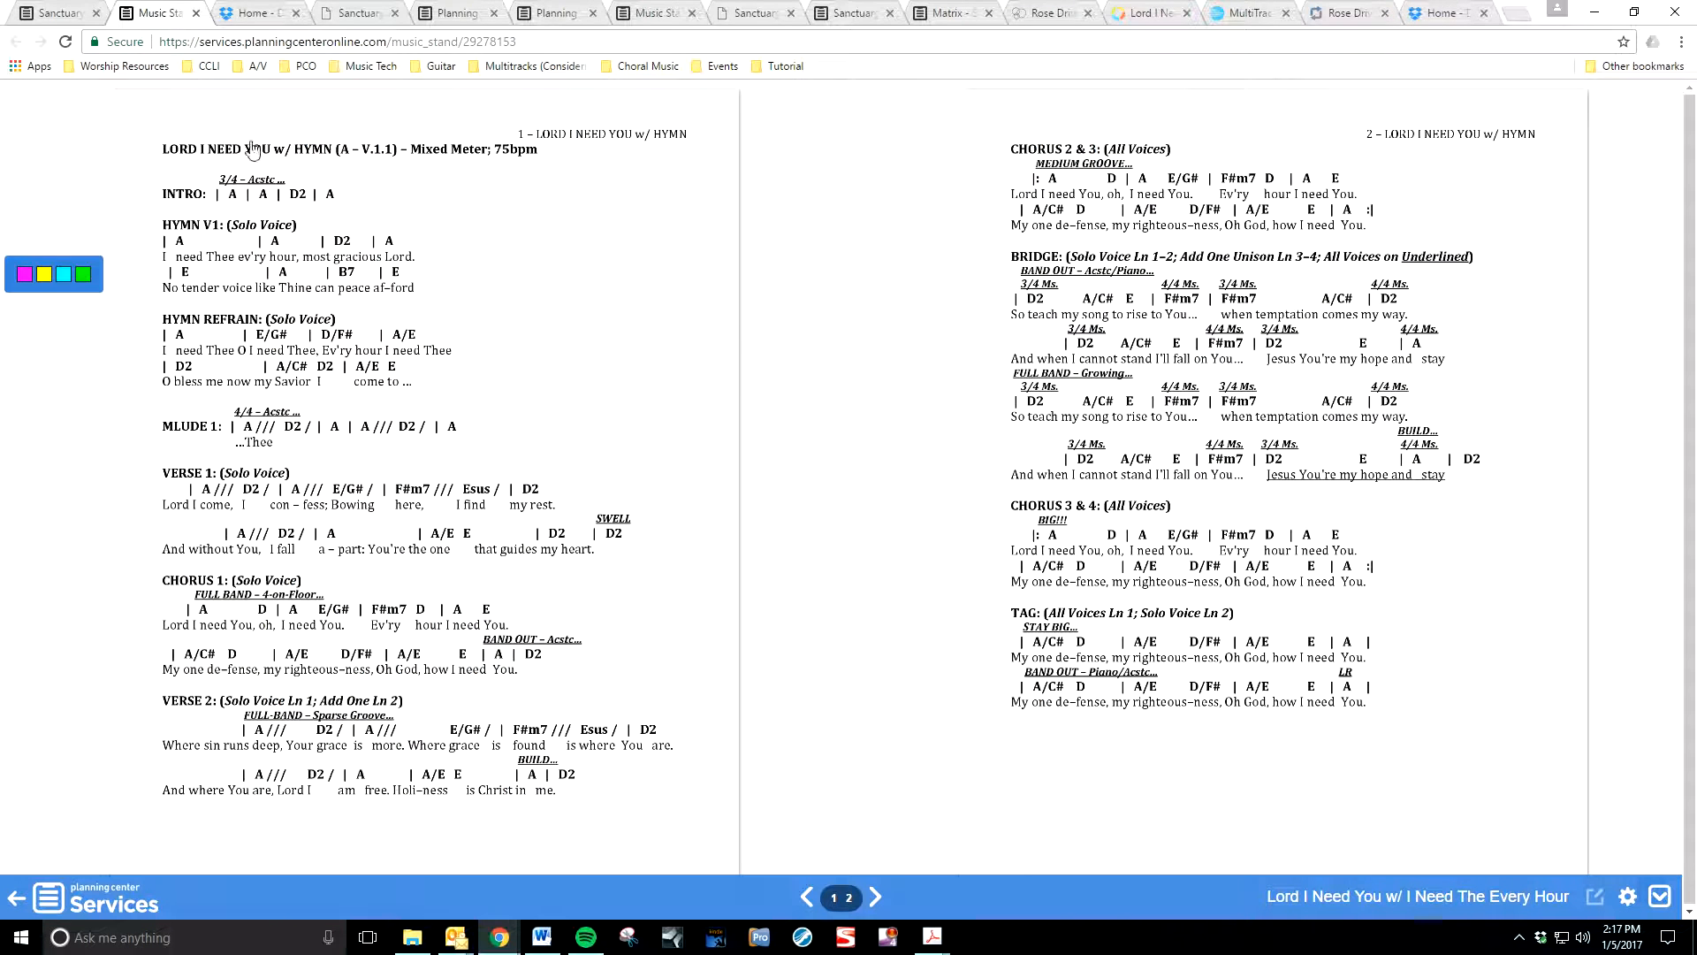
key("Right")
key("Right")
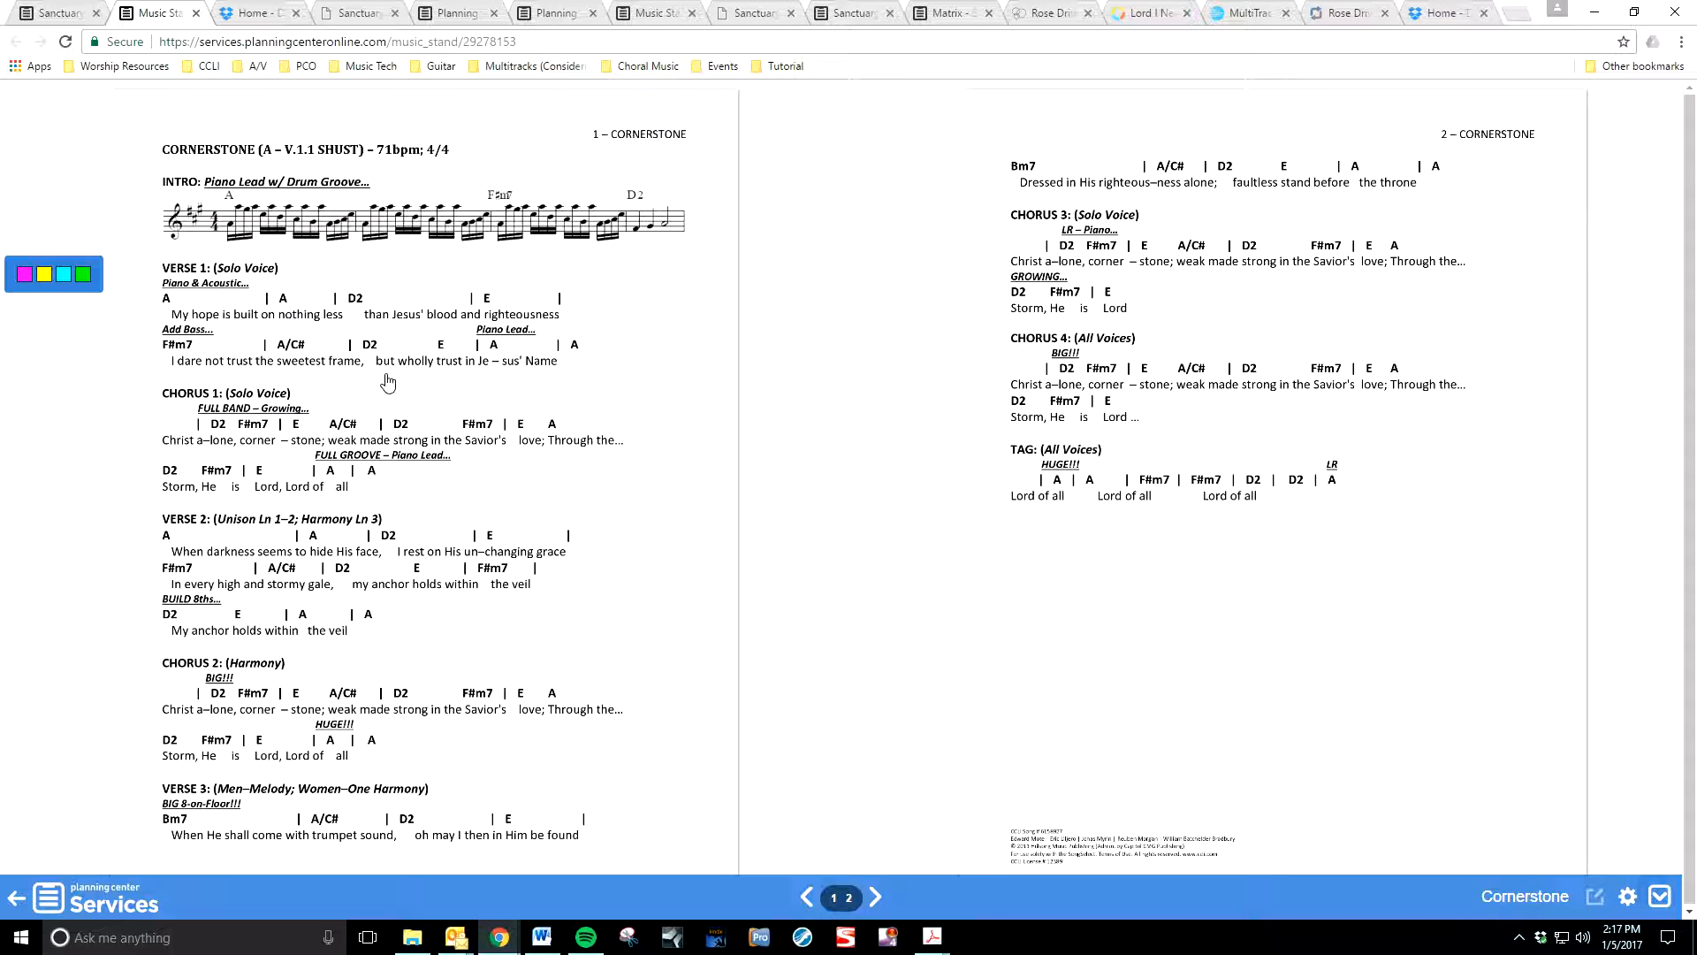
key("Right")
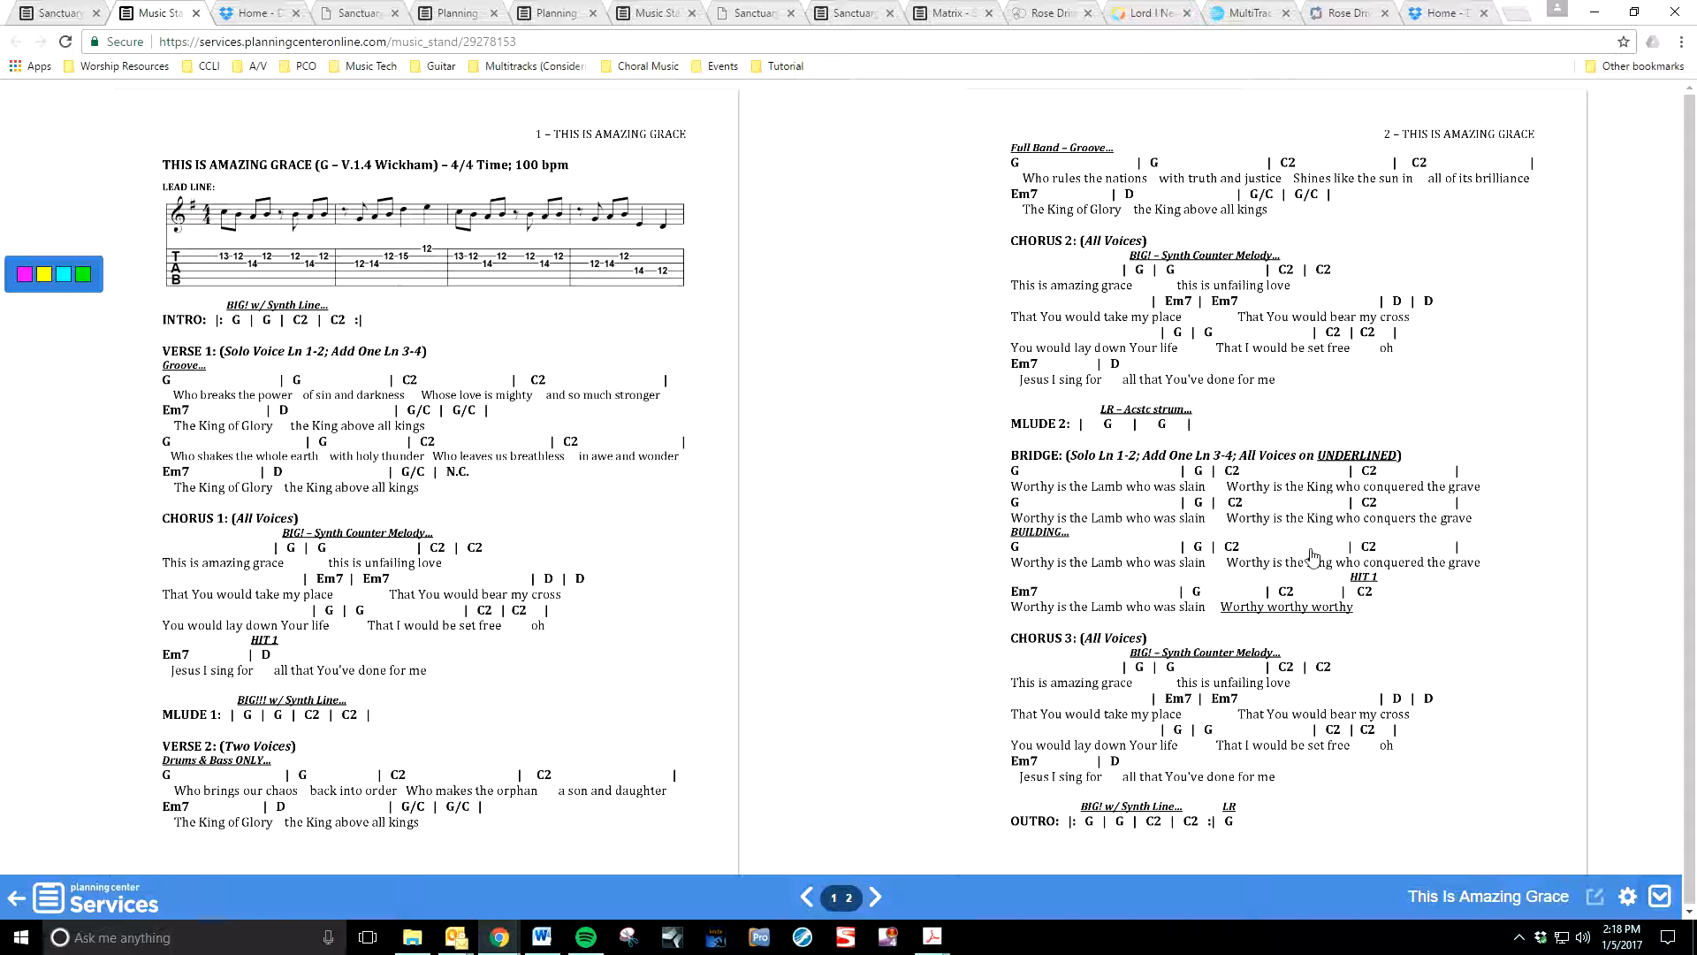
left_click(1292, 625)
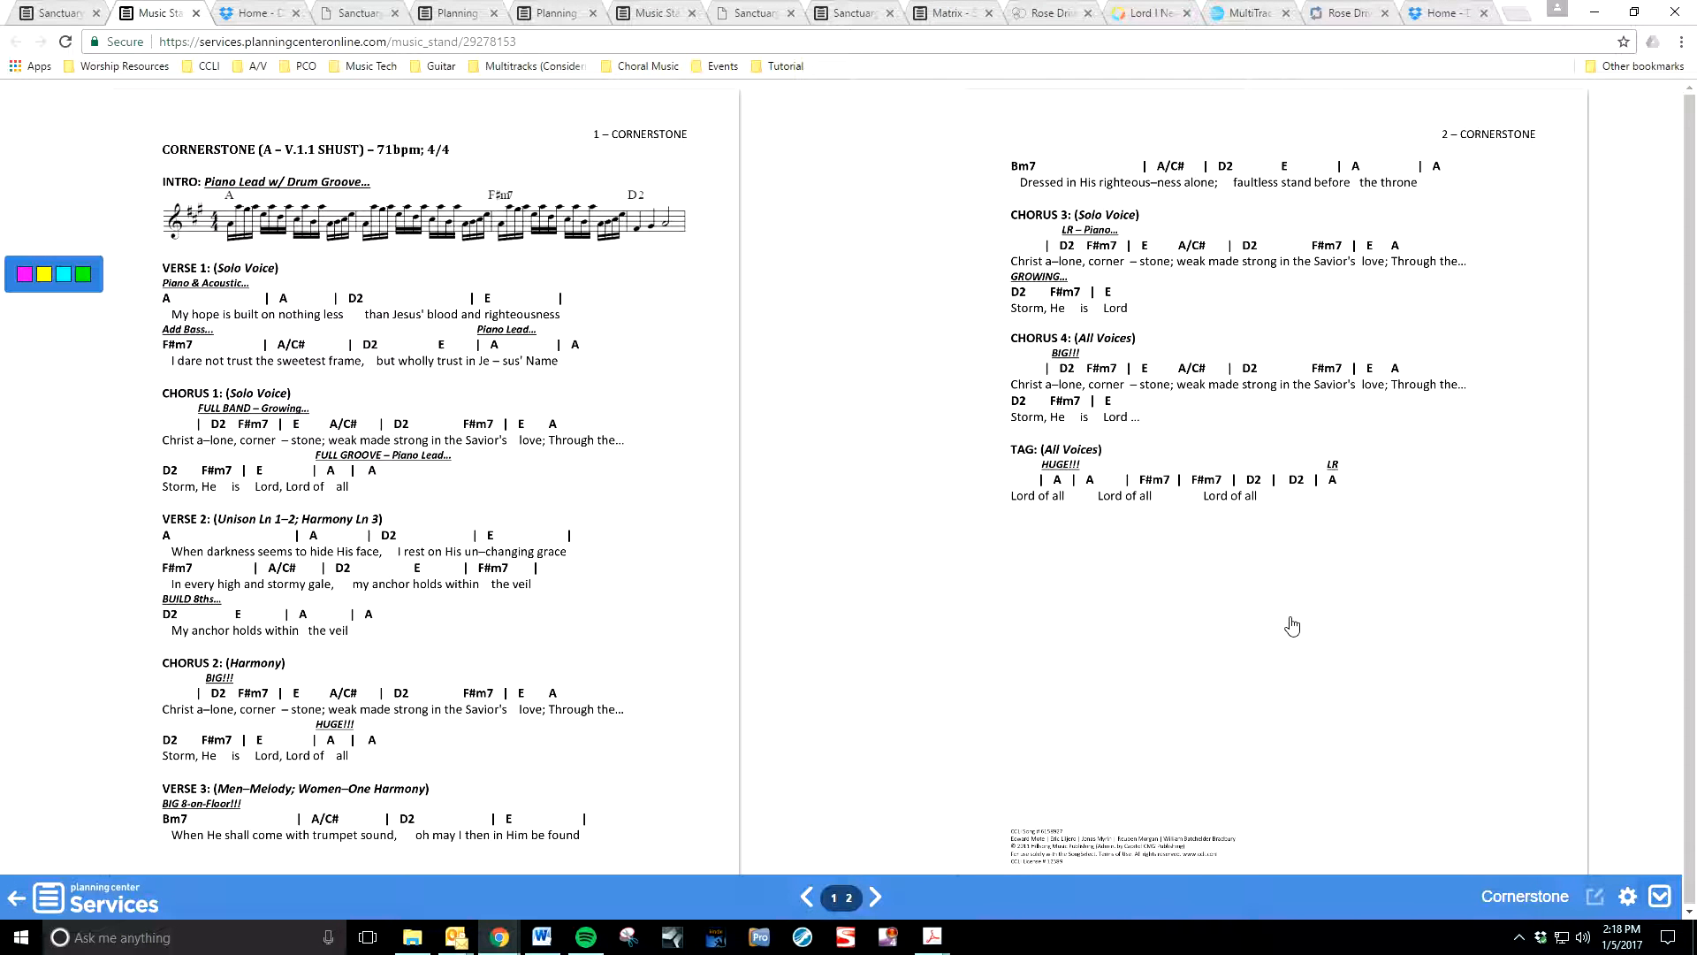